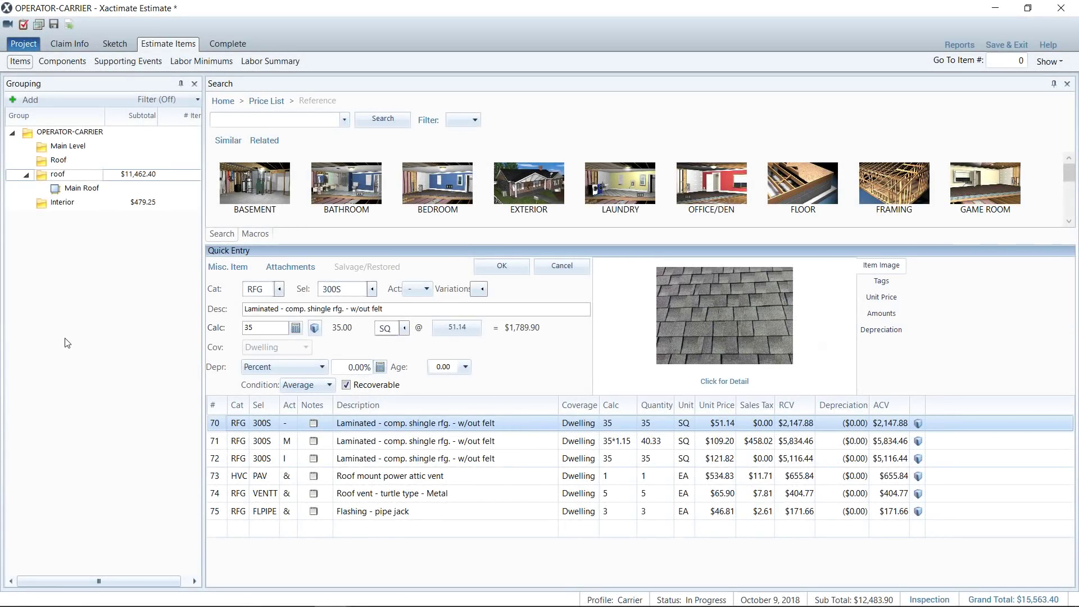
# Review the material-only and install-only laminated shingle lines in the roof group
pyautogui.click(182, 49)
pyautogui.click(216, 444)
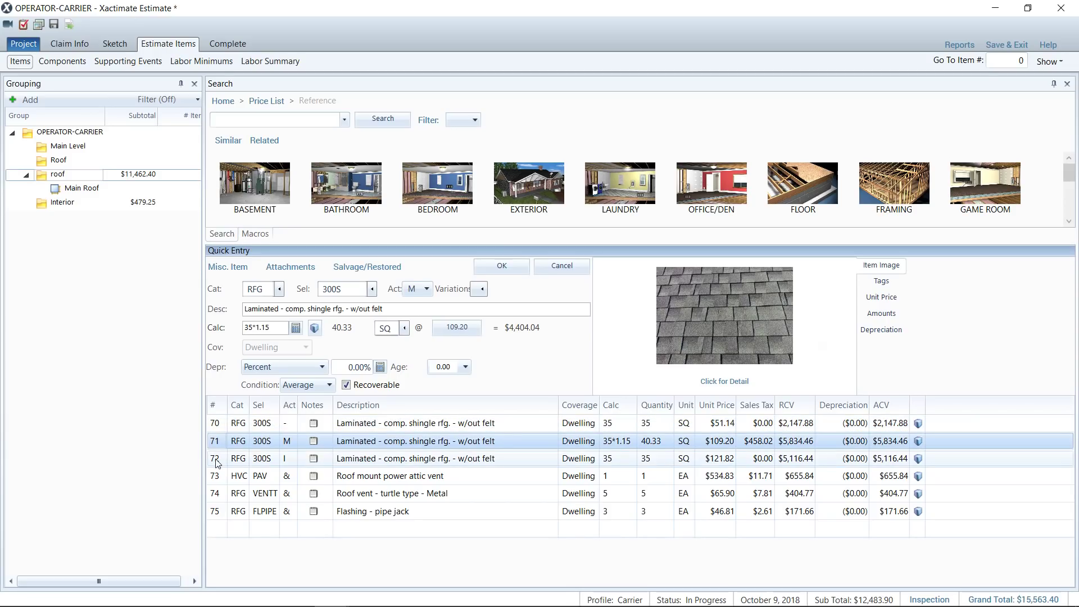
pyautogui.click(218, 461)
# Resequence the estimate's line numbers and preview the Final Draft with/without Removal Depreciation report
pyautogui.click(959, 45)
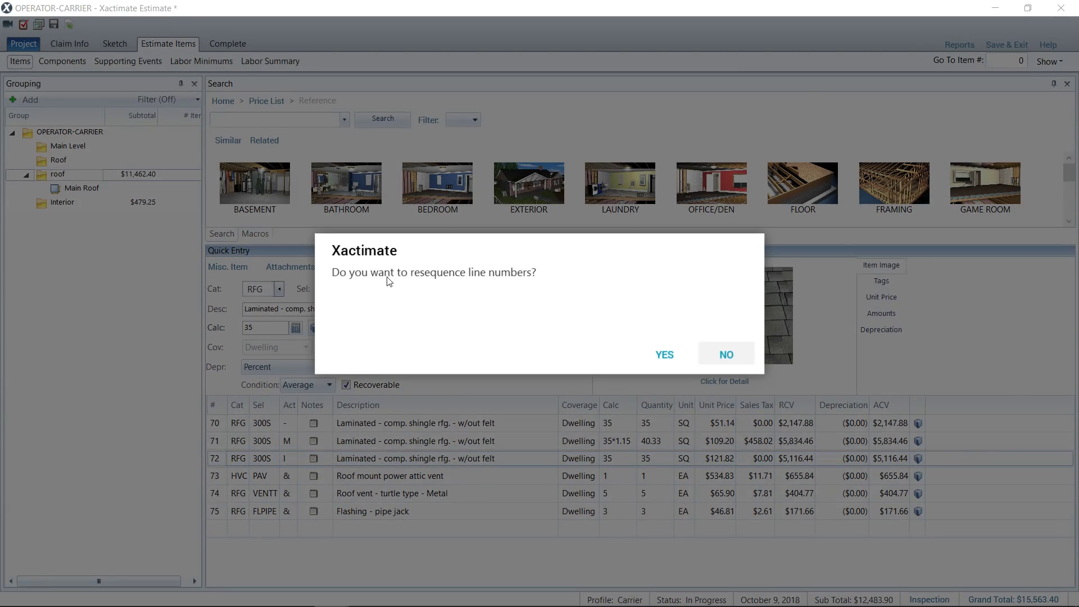
pyautogui.click(664, 353)
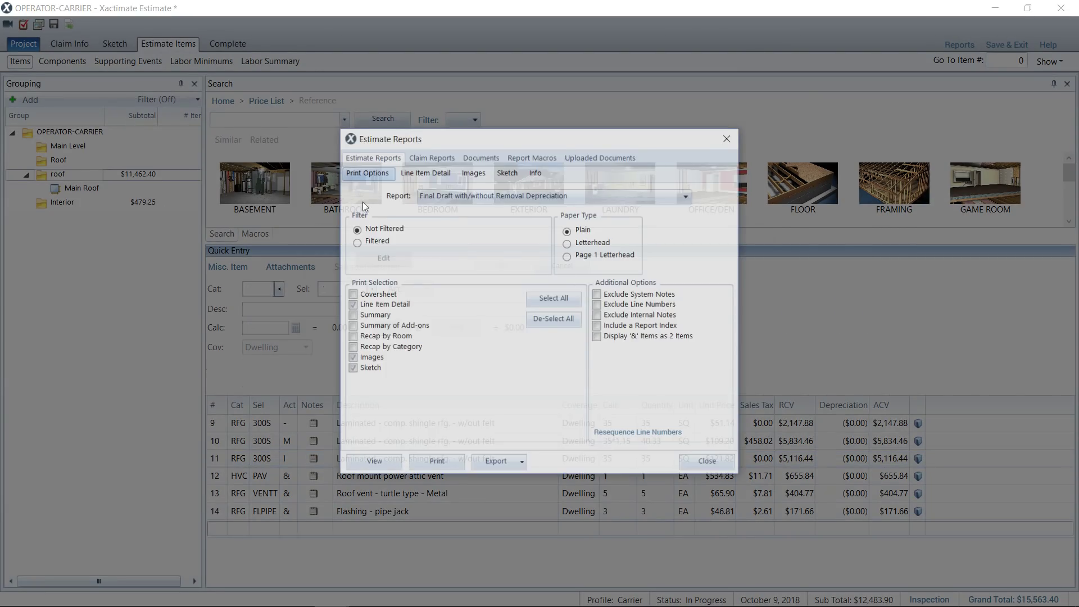
pyautogui.click(372, 463)
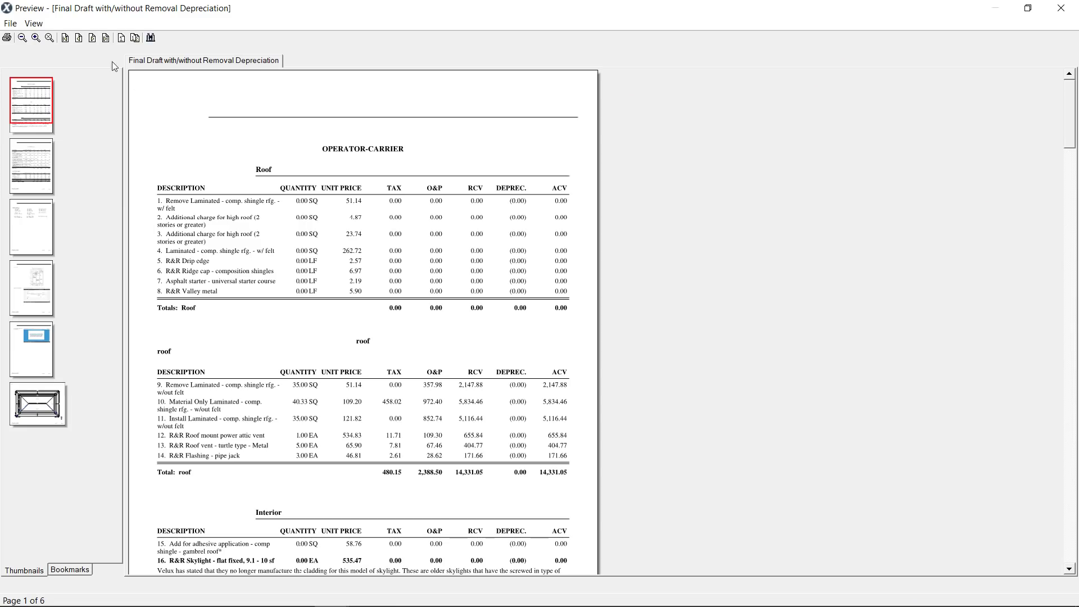
# Examine the removal, material-only and install shingle lines in the report preview and close the reports
pyautogui.click(36, 38)
pyautogui.scroll(-3, 334, 348)
pyautogui.scroll(-3, 334, 348)
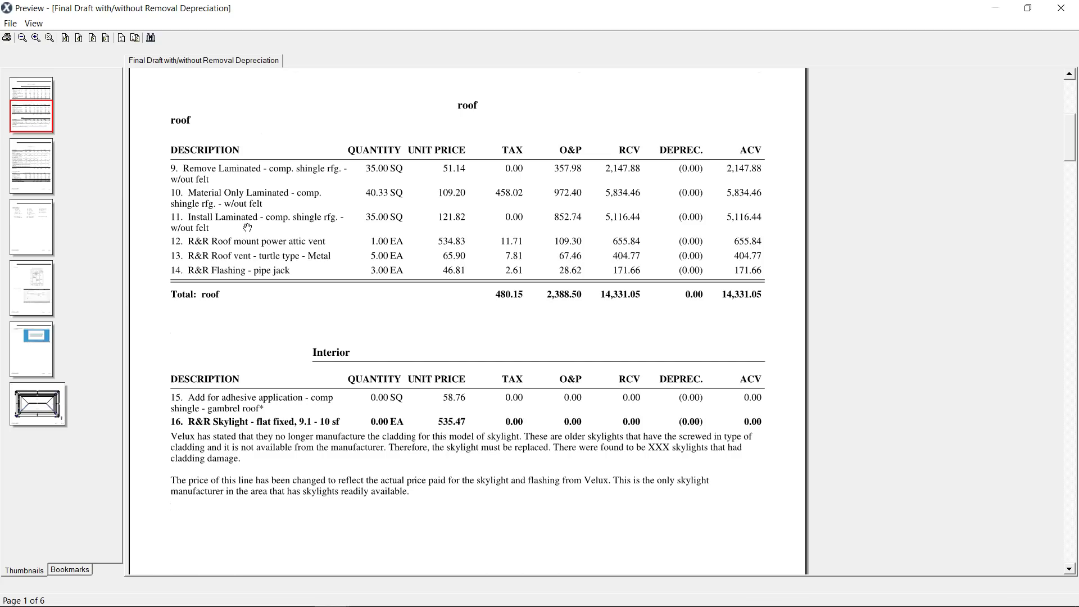
pyautogui.click(378, 192)
pyautogui.click(1062, 6)
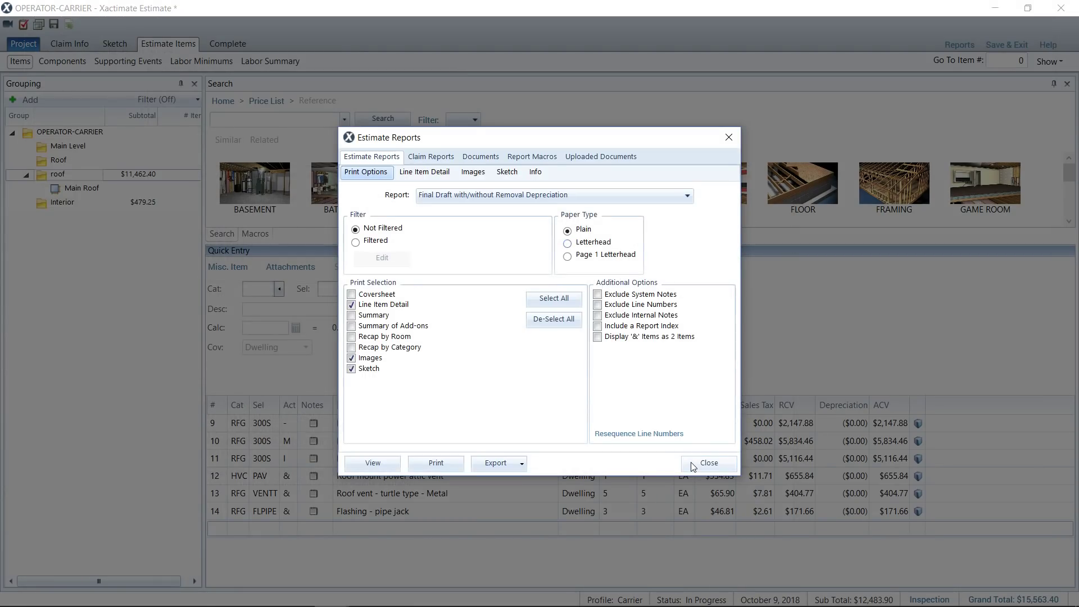
pyautogui.click(693, 466)
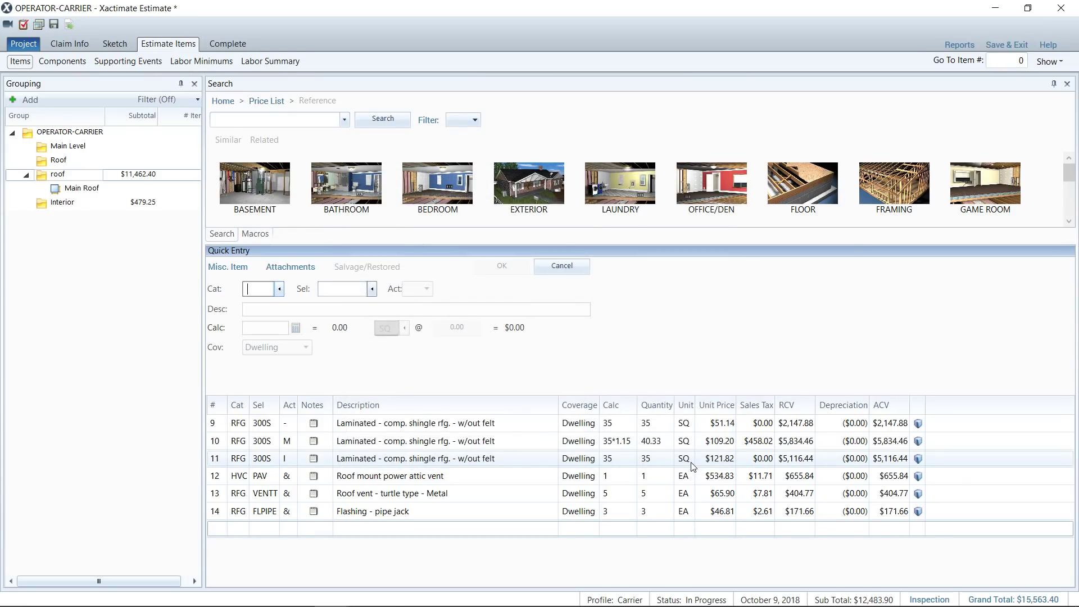
# Review the install-only and material-only 300S shingle lines, leaving the item entry blank
pyautogui.click(219, 462)
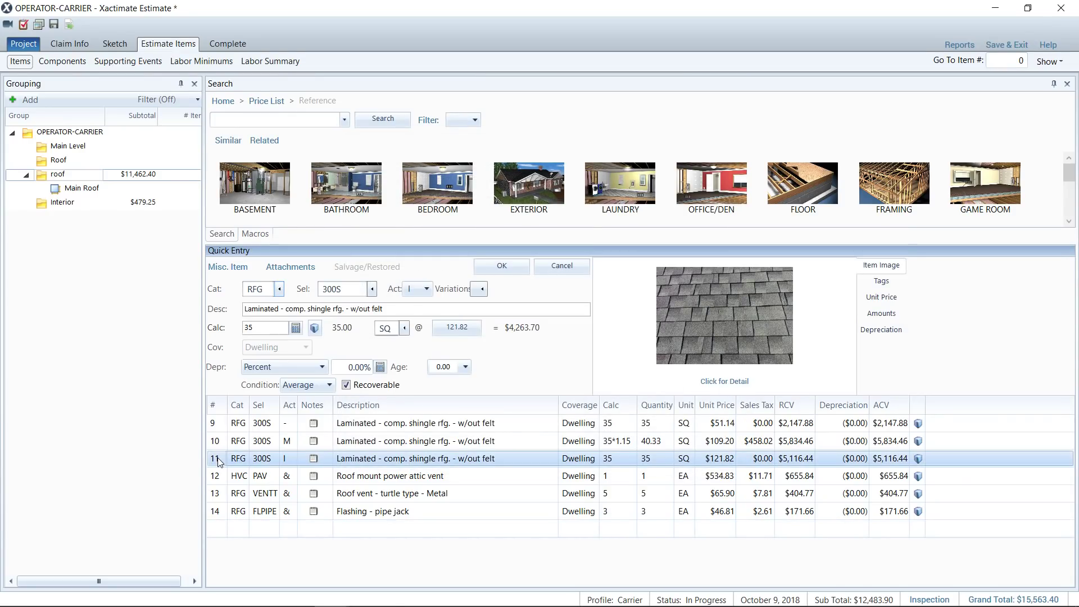
pyautogui.click(219, 447)
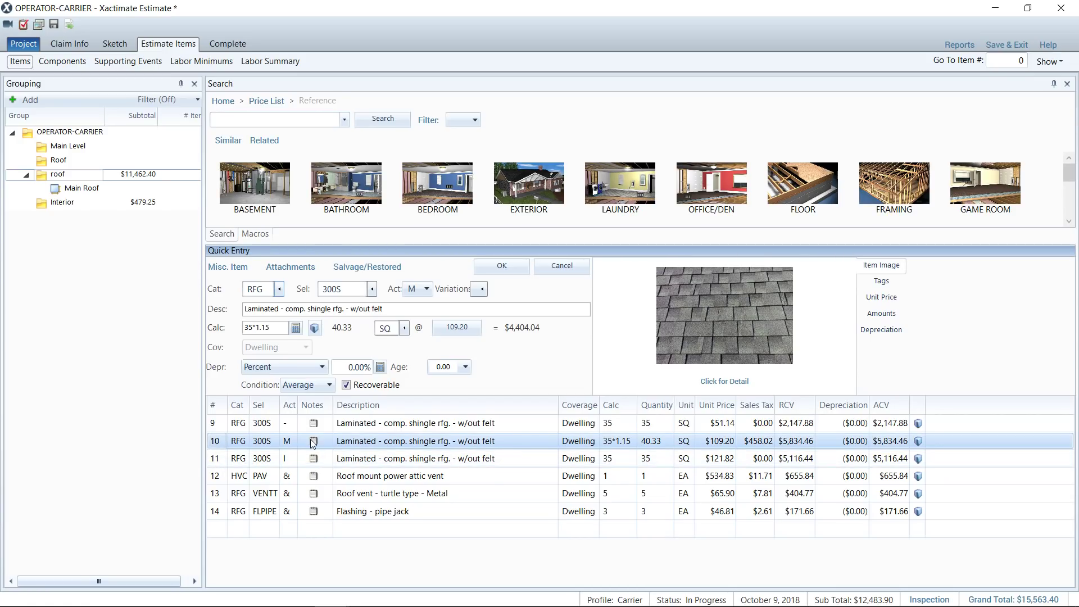
pyautogui.click(219, 459)
pyautogui.press('Escape')
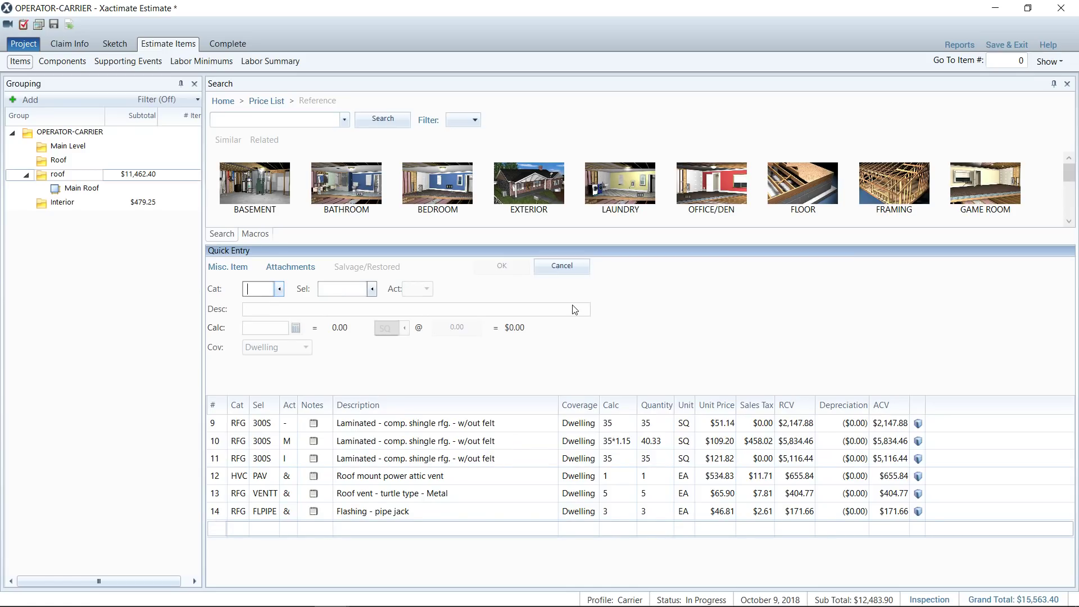
# Add a remove-and-replace item for laminated shingles with felt, category RFG, selector 300, quantity 35 SQ
pyautogui.write('RFG')
pyautogui.press('Tab')
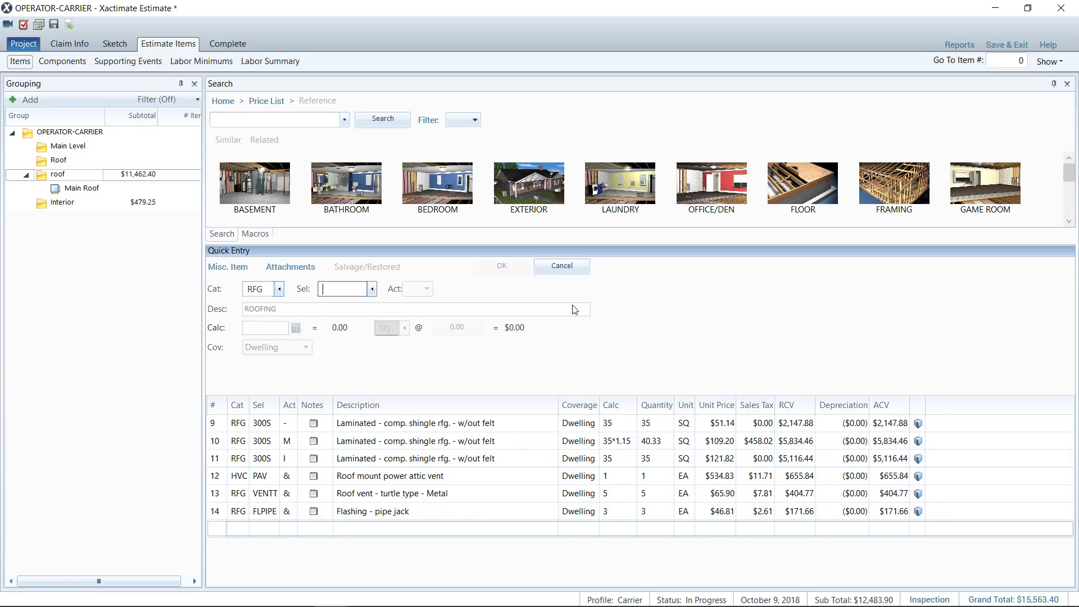
pyautogui.write('300S')
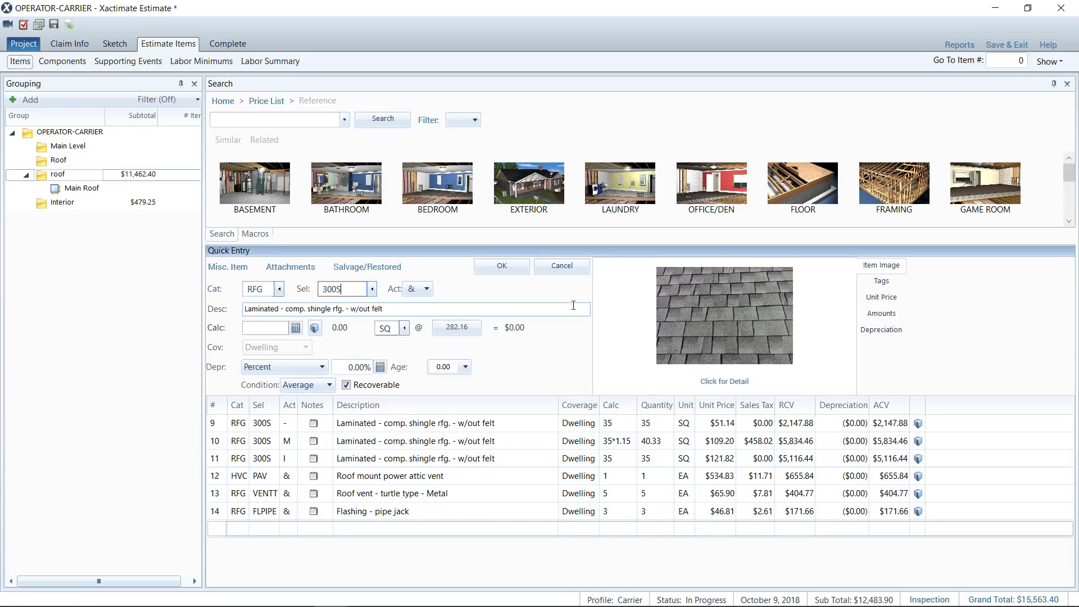
pyautogui.click(413, 291)
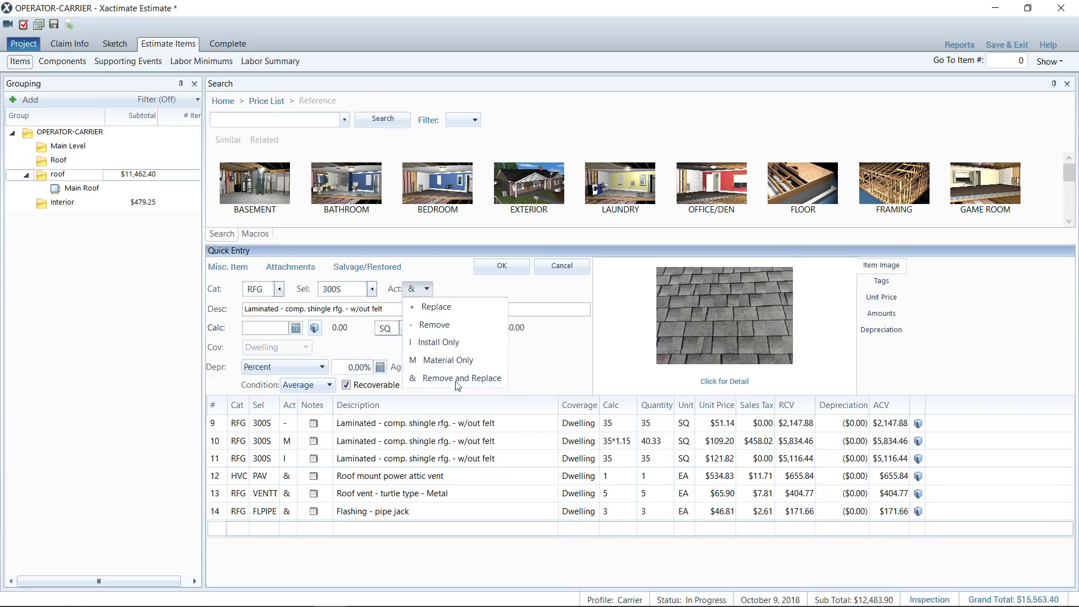
pyautogui.click(274, 326)
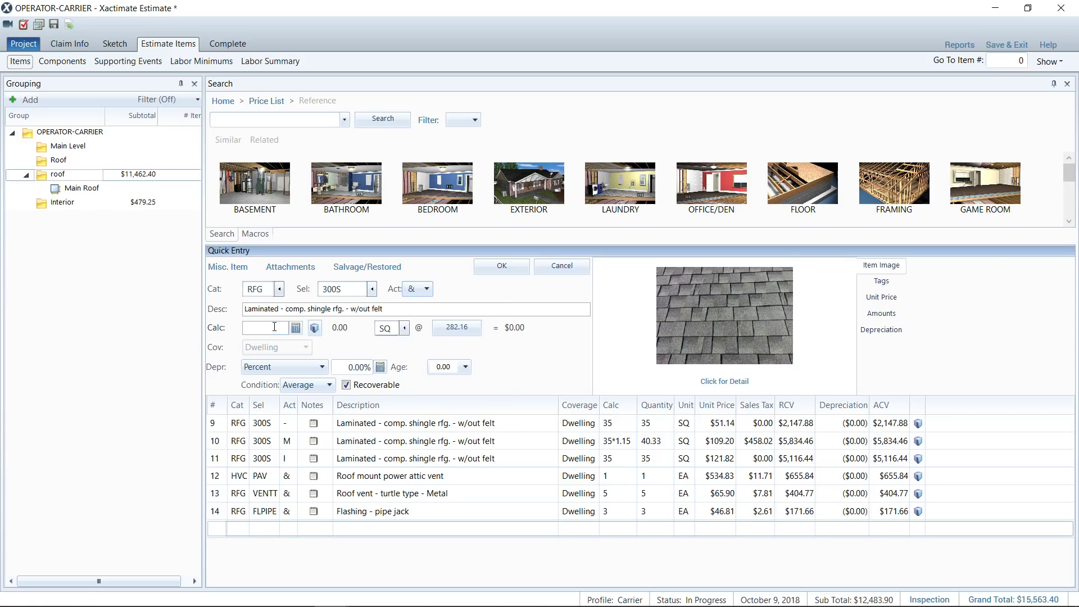
pyautogui.write('35')
pyautogui.click(351, 289)
pyautogui.write('300')
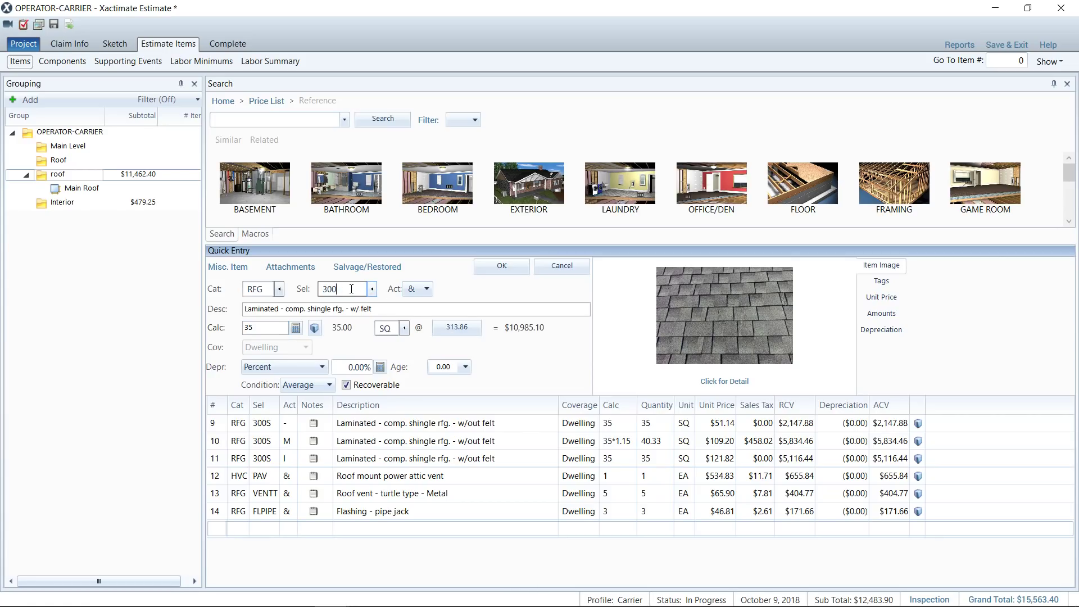
pyautogui.click(502, 266)
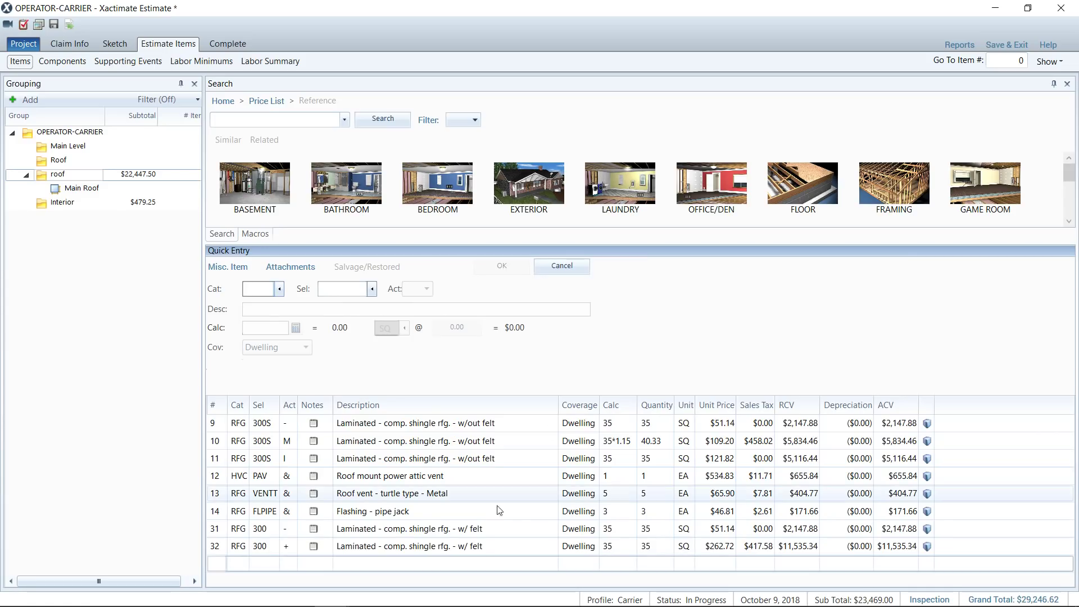
# Change the activity of the RFG 300 replacement shingle line to Material Only
pyautogui.click(215, 531)
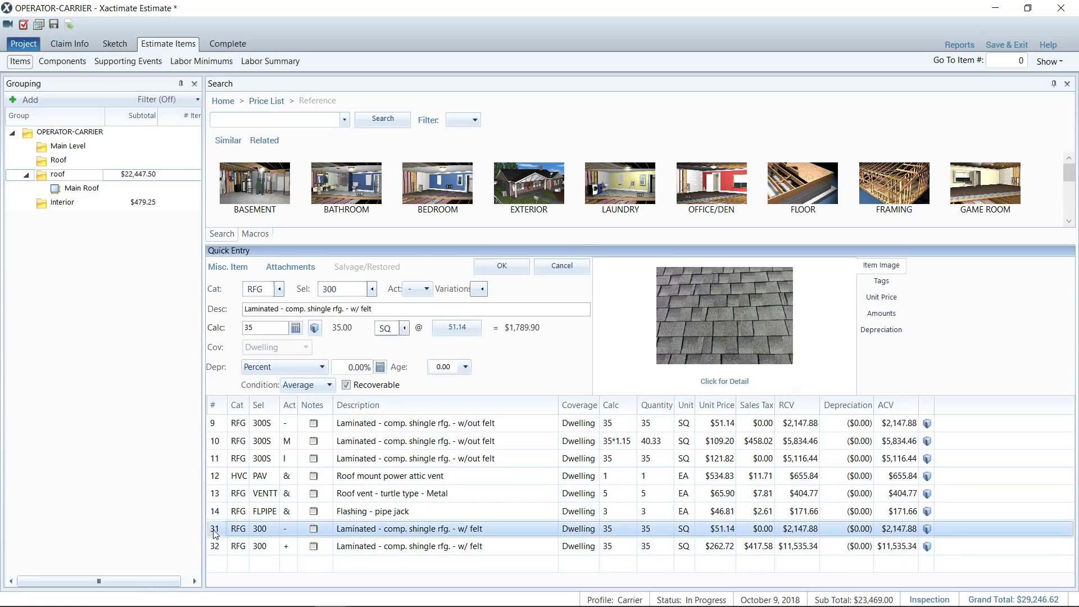
pyautogui.click(216, 548)
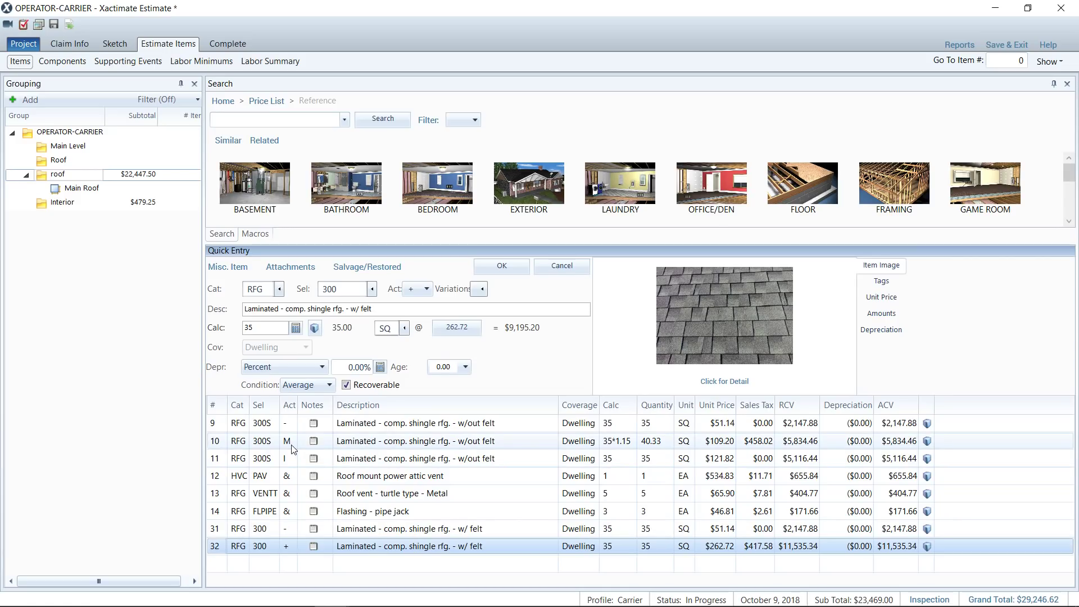
pyautogui.press('ctrl')
pyautogui.press('ctrl')
pyautogui.press('ctrl')
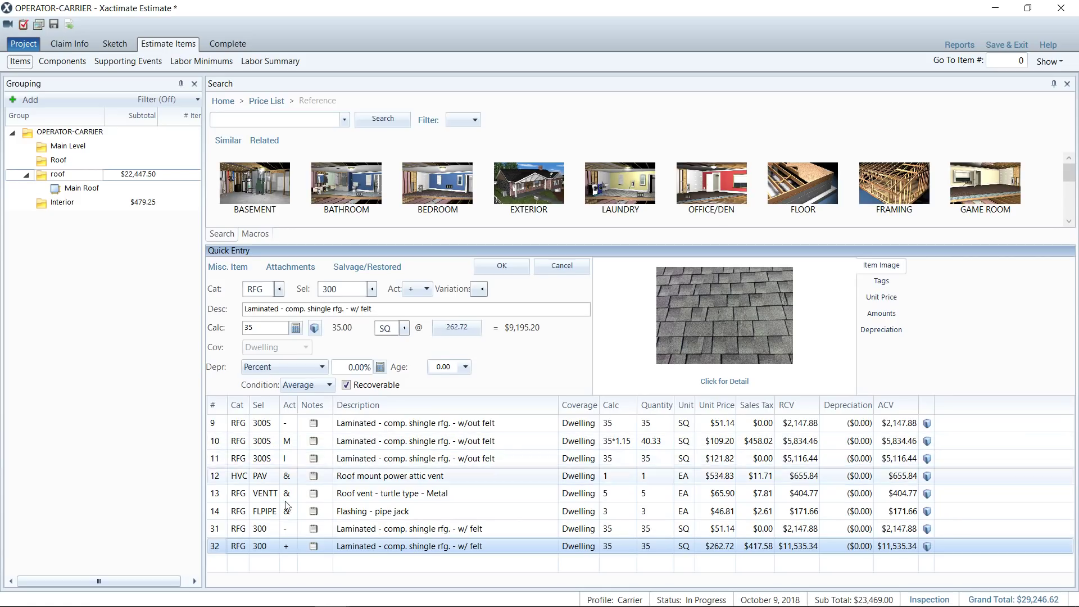
pyautogui.click(292, 548)
pyautogui.click(292, 549)
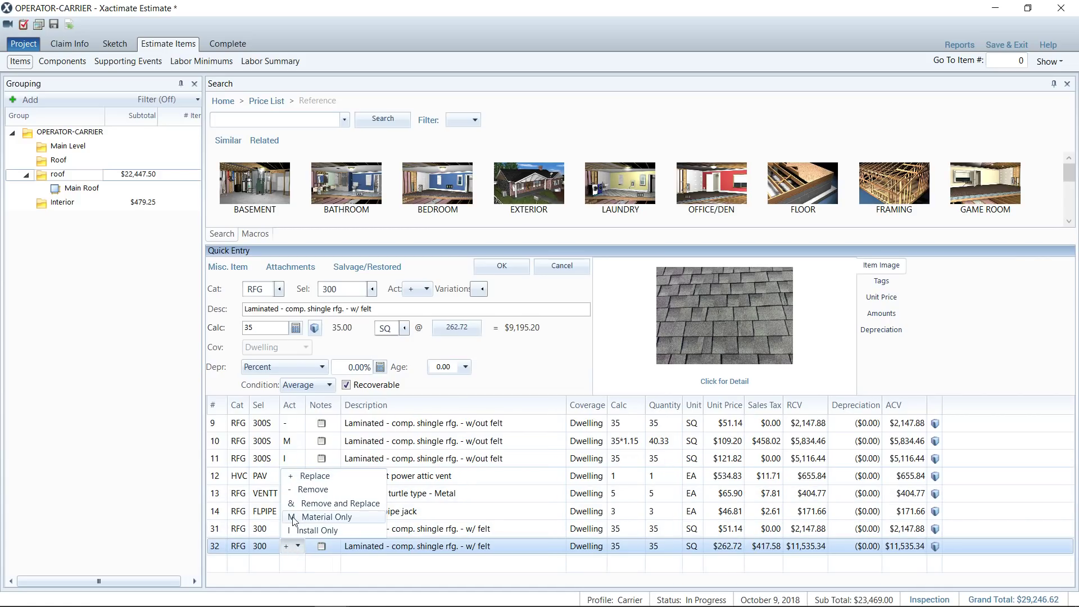
pyautogui.click(293, 518)
# Add an Install Only RFG 300 shingle line with quantity 40.33 and set the material-only line's quantity to 40.33
pyautogui.click(242, 569)
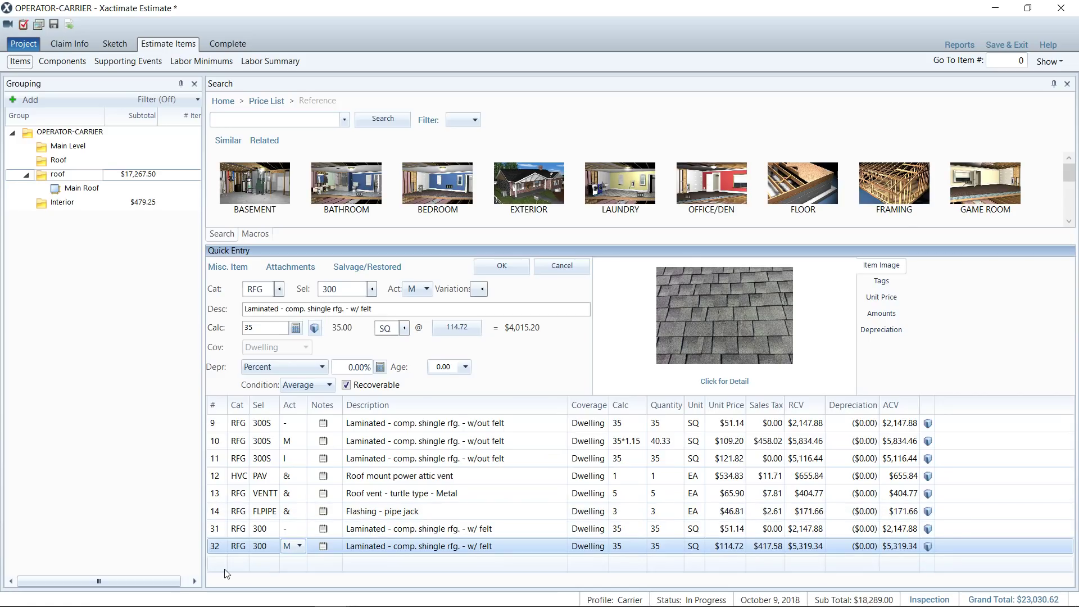
pyautogui.write('RFG')
pyautogui.press('Tab')
pyautogui.write('300')
pyautogui.click(414, 290)
pyautogui.click(426, 377)
pyautogui.click(266, 328)
pyautogui.write('40.33')
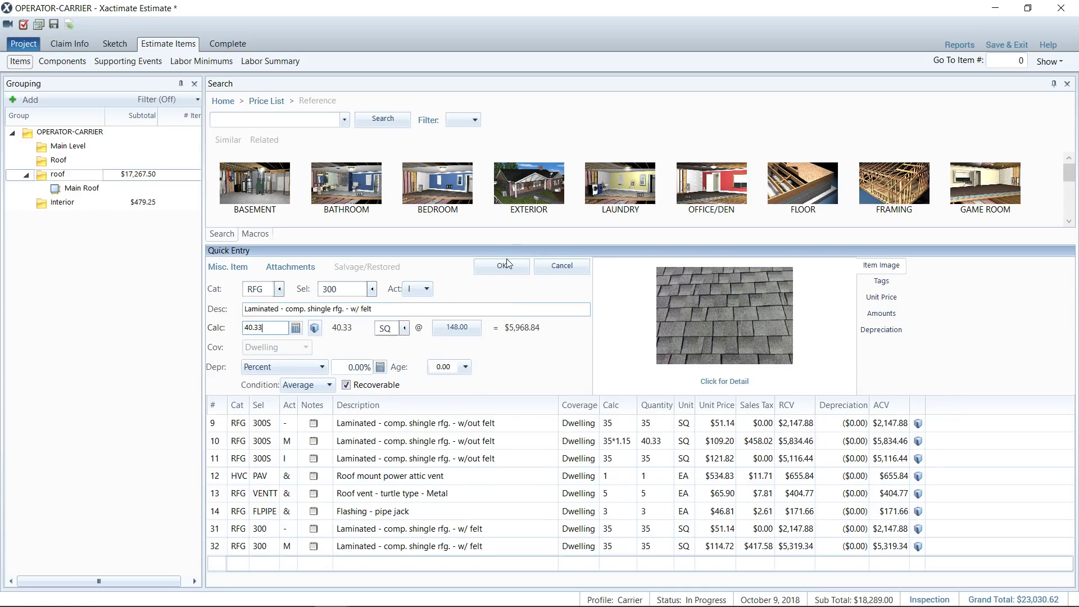
pyautogui.click(502, 265)
pyautogui.click(622, 557)
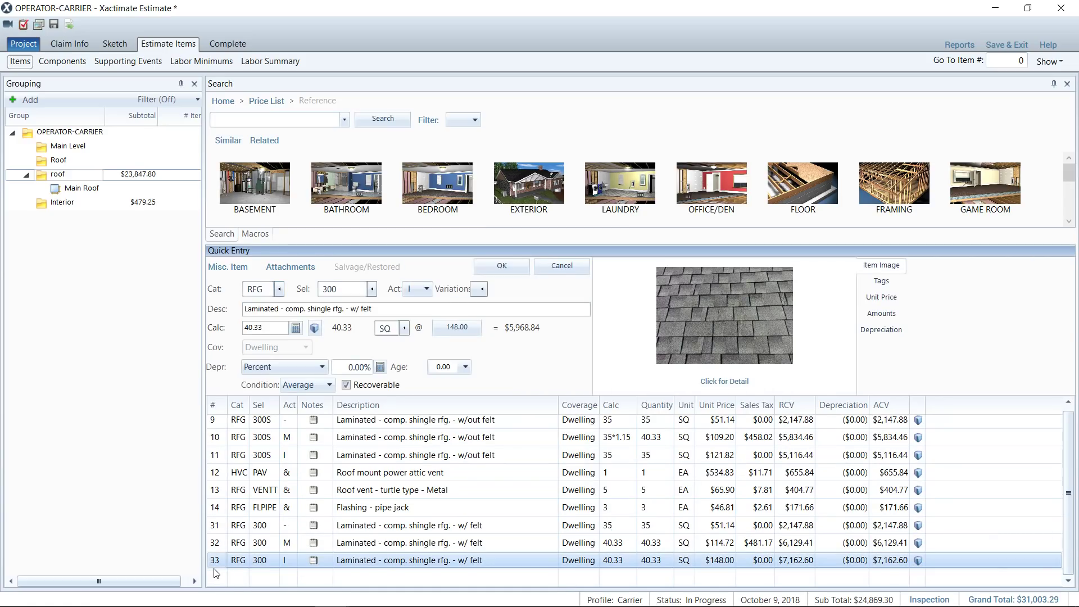
# Add an asphalt universal starter course item, RFG ASTR-, with the Replace activity and a quantity of 200 LF
pyautogui.click(424, 290)
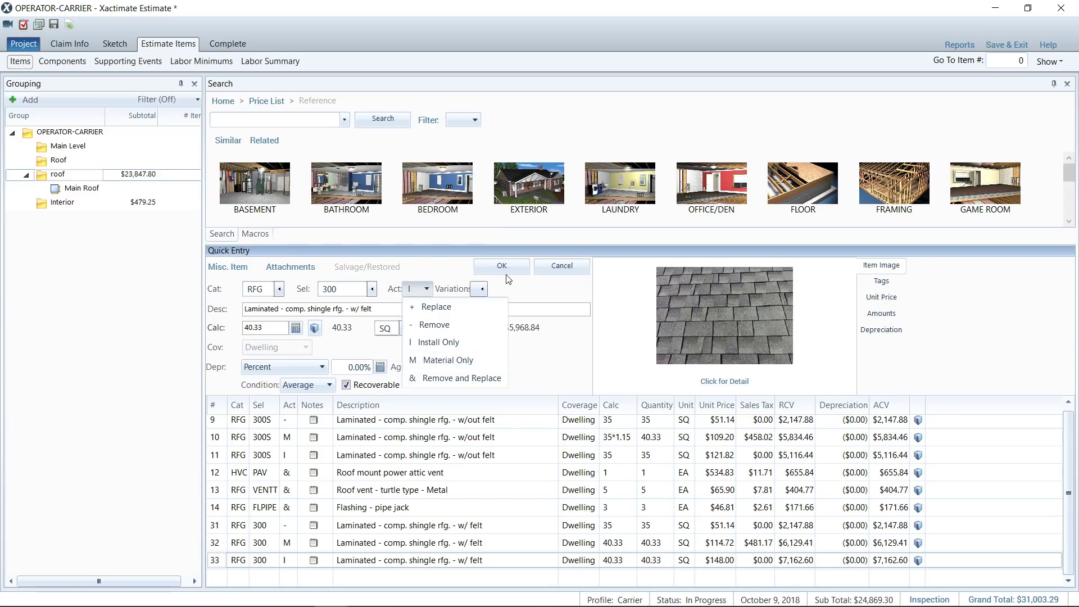
pyautogui.click(344, 317)
pyautogui.doubleClick(259, 290)
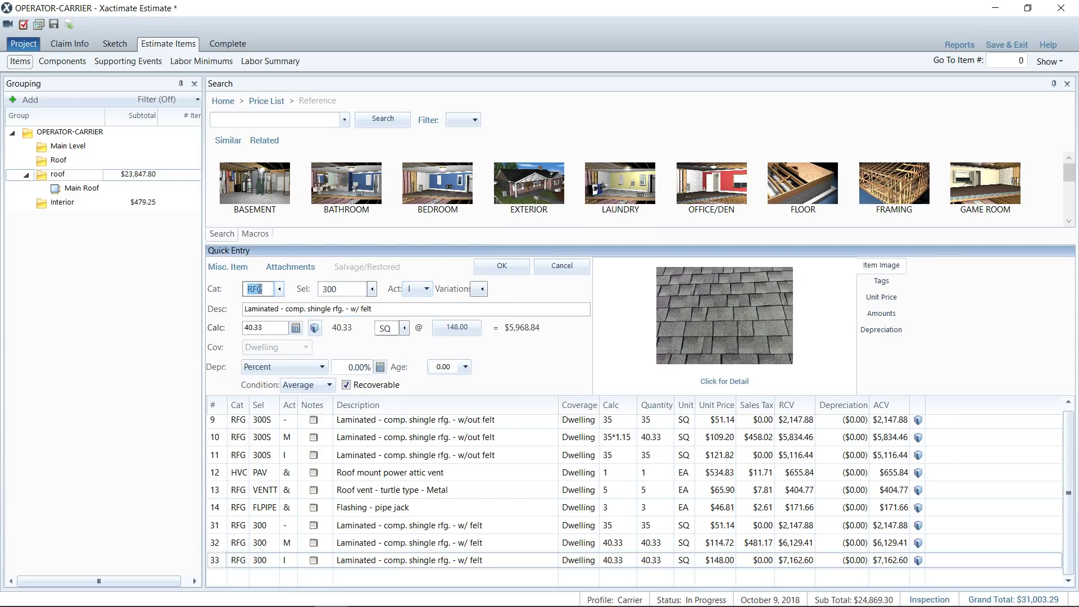
pyautogui.press('BackSpace')
pyautogui.write('RF')
pyautogui.press('Tab')
pyautogui.write('ASTR')
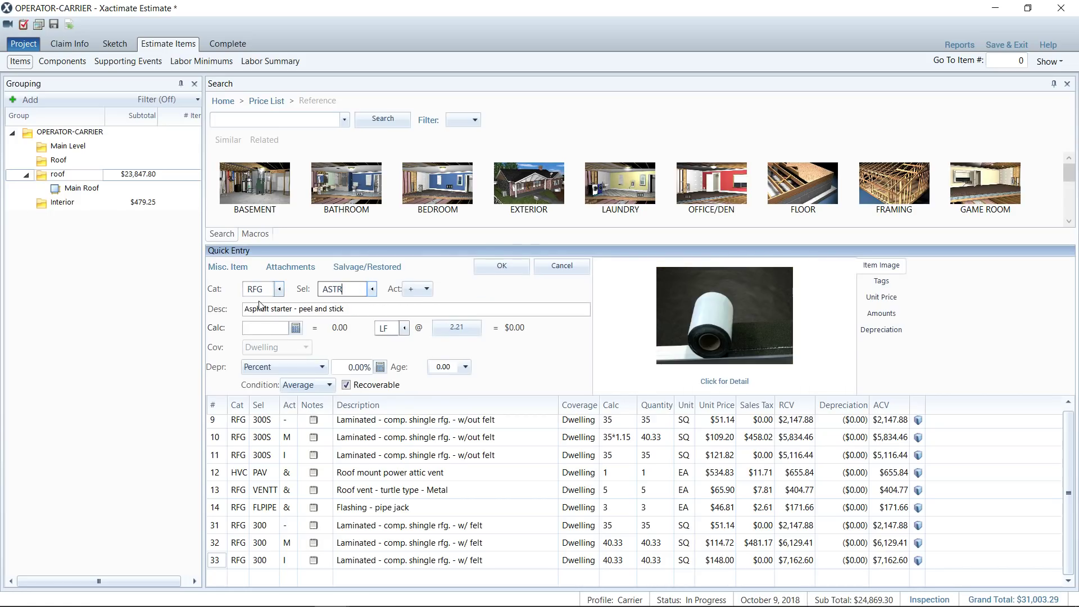
pyautogui.write('-')
pyautogui.click(426, 289)
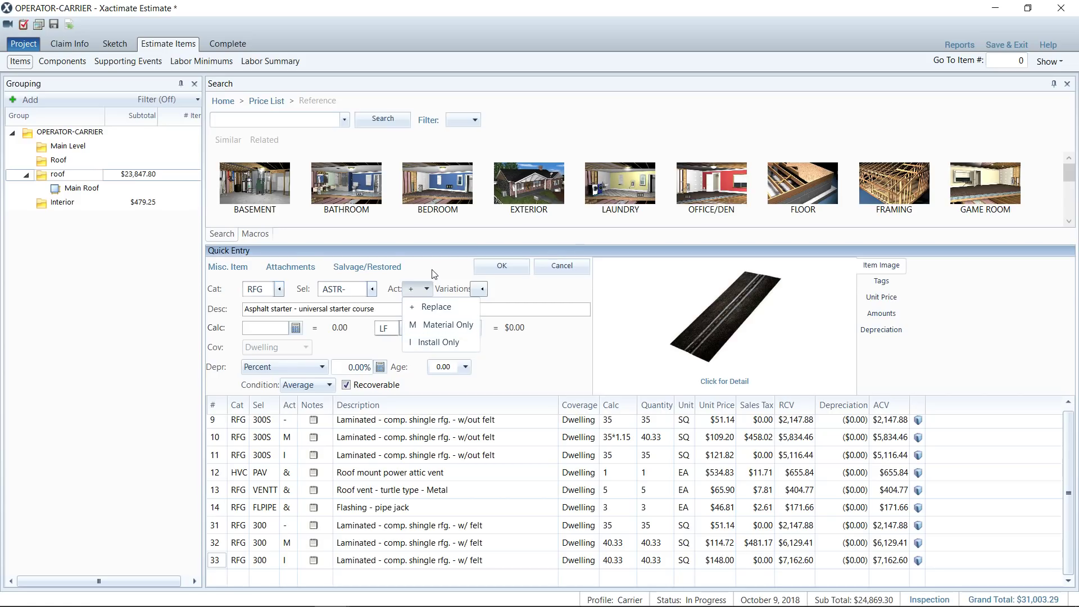
pyautogui.click(433, 304)
pyautogui.write('200')
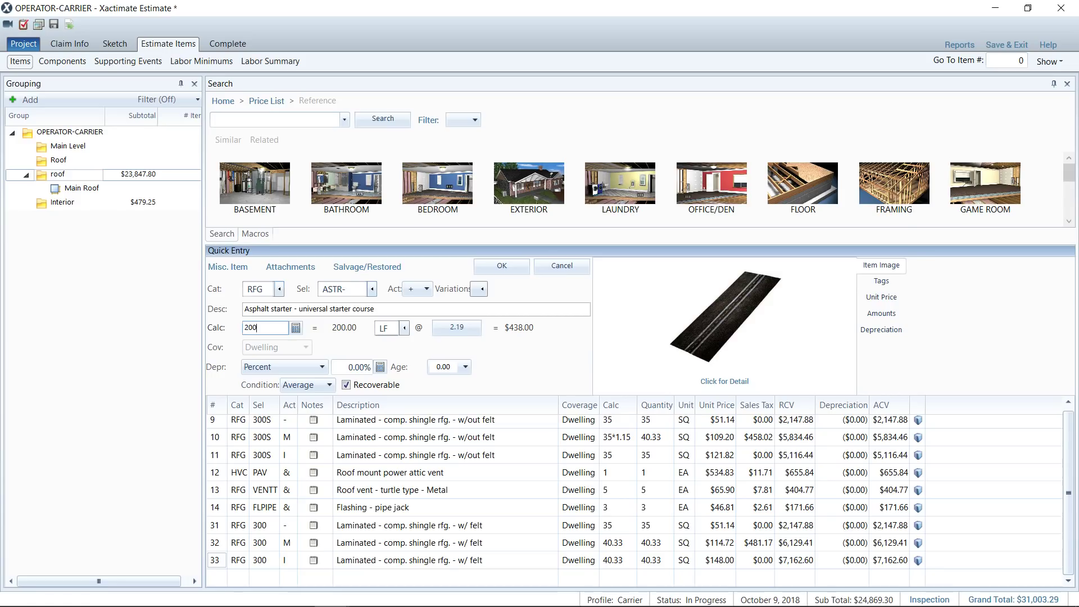
pyautogui.press('Return')
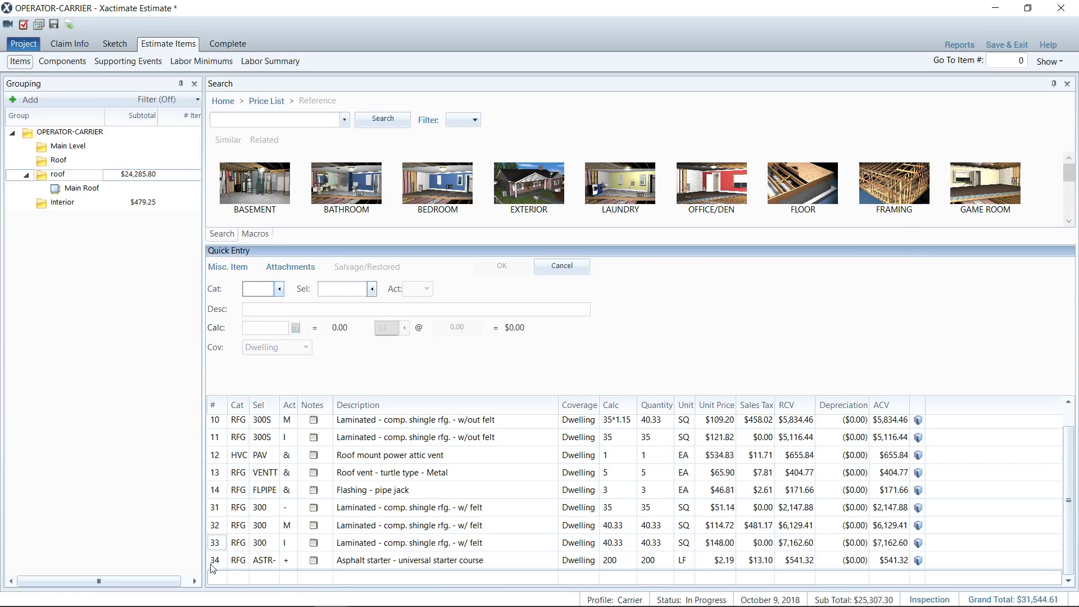
# Read the item definition of the turtle type metal roof vent, highlighting the sentence on when its removal activity applies
pyautogui.click(208, 562)
pyautogui.scroll(1, 213, 534)
pyautogui.click(217, 476)
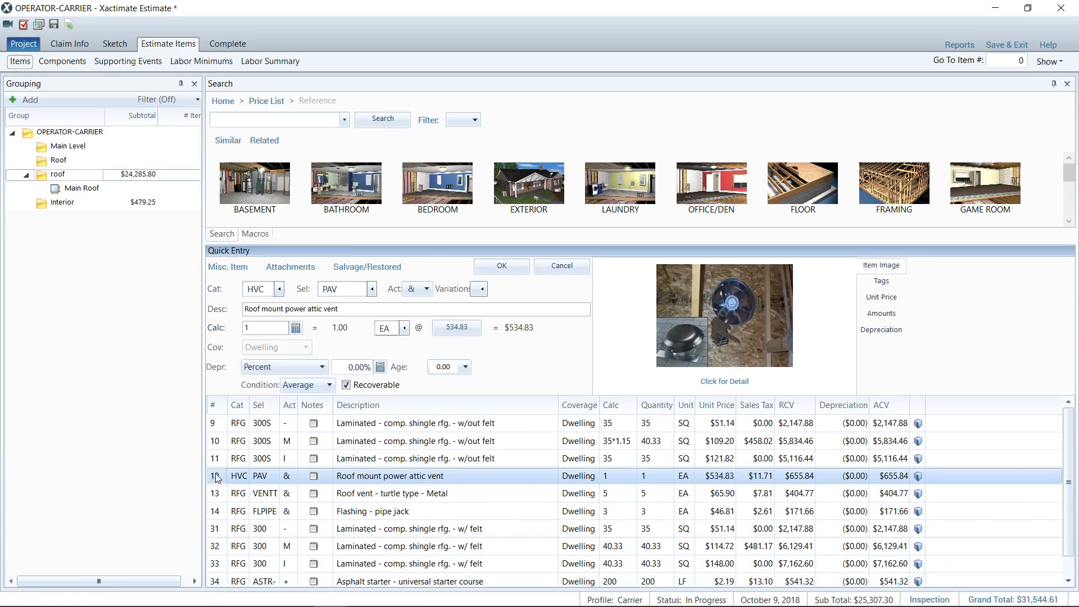
pyautogui.click(213, 497)
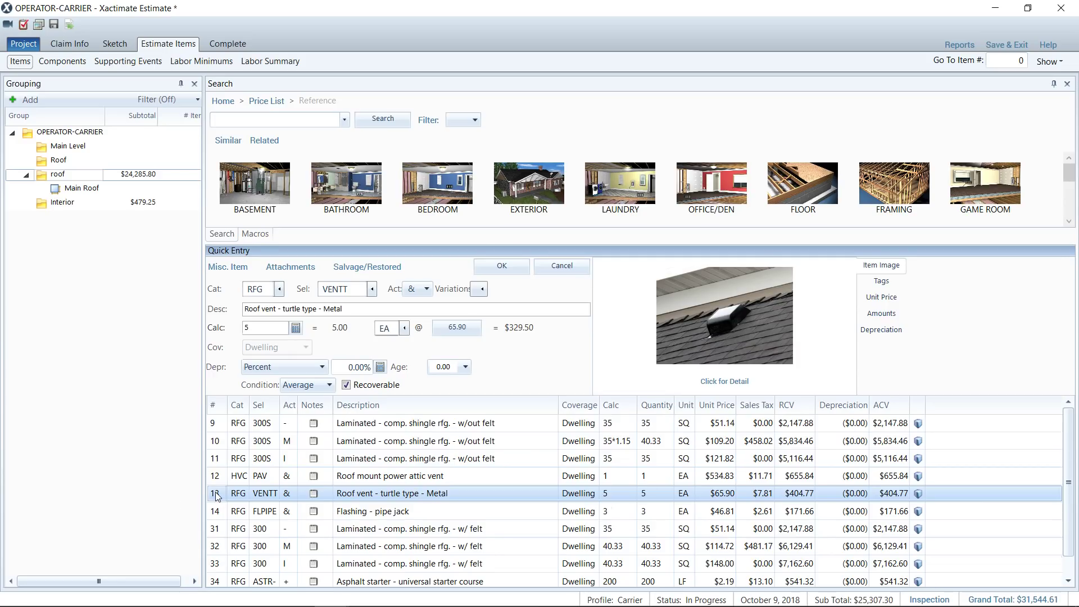
pyautogui.click(713, 344)
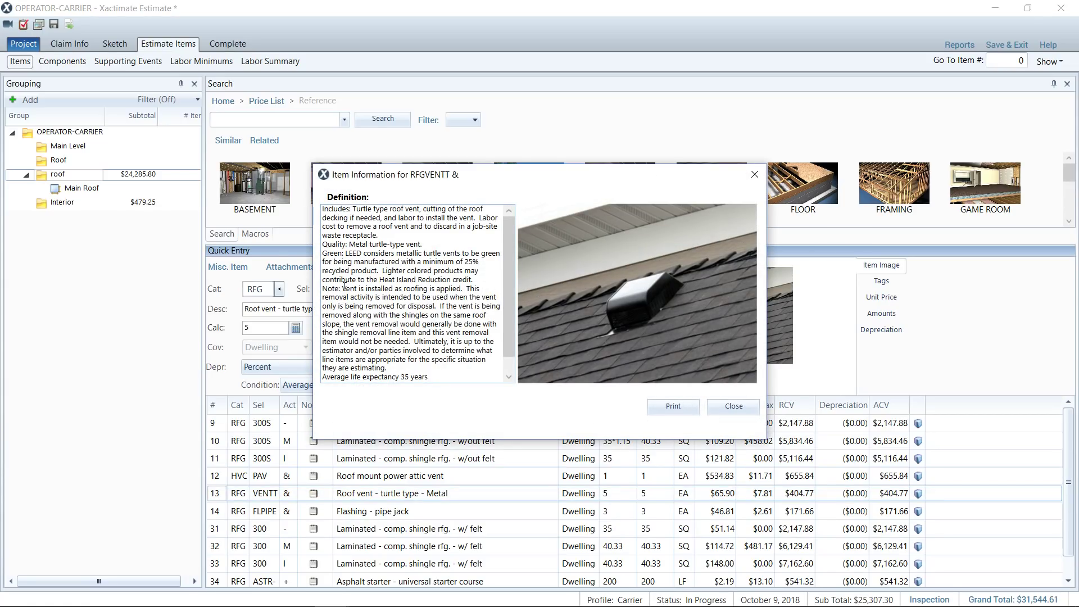
pyautogui.moveTo(466, 289); pyautogui.dragTo(436, 307)
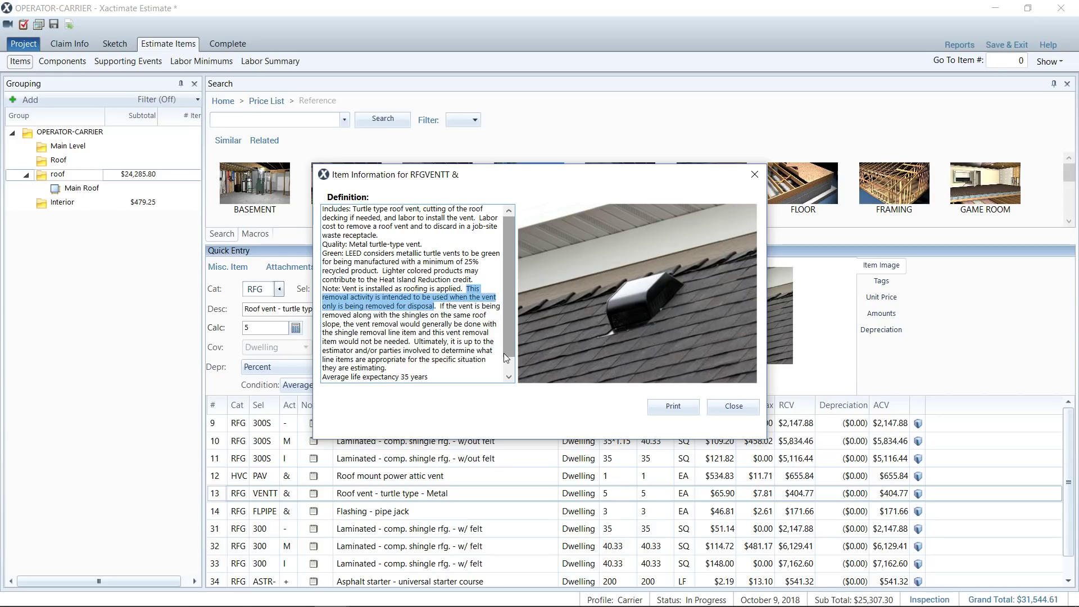
pyautogui.click(731, 409)
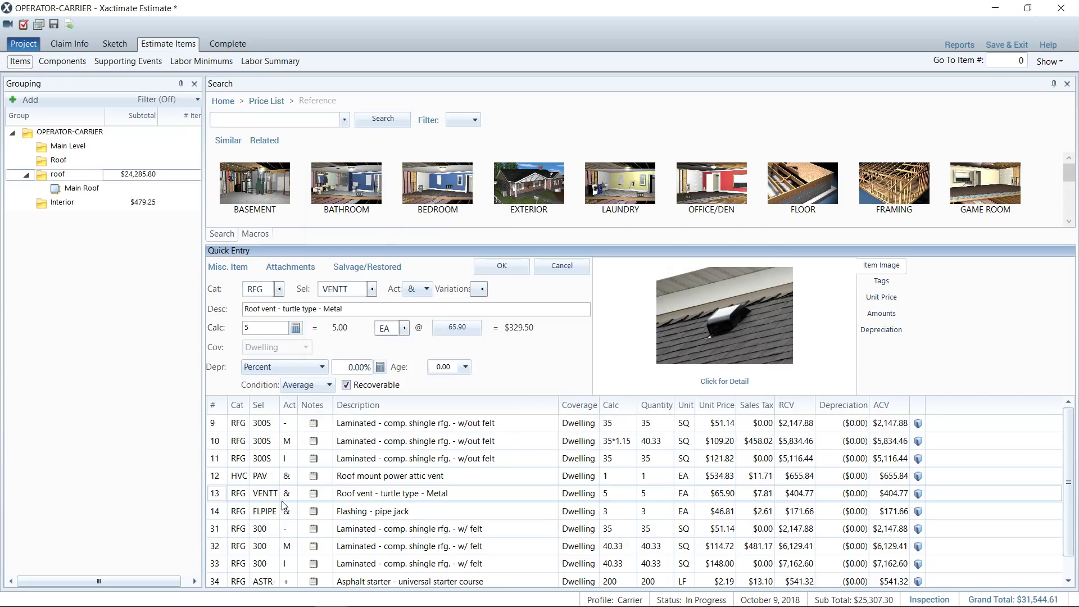
# Change the activity of the turtle type metal roof vent line from Remove and Replace to Replace
pyautogui.click(288, 497)
pyautogui.click(298, 496)
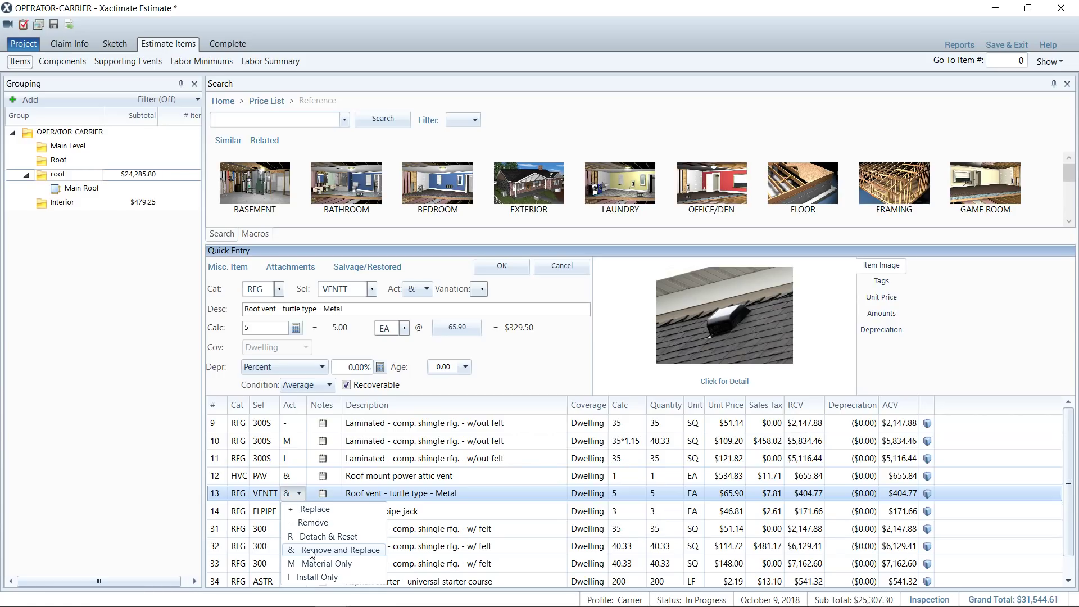
pyautogui.press('Escape')
pyautogui.write('+')
pyautogui.click(312, 515)
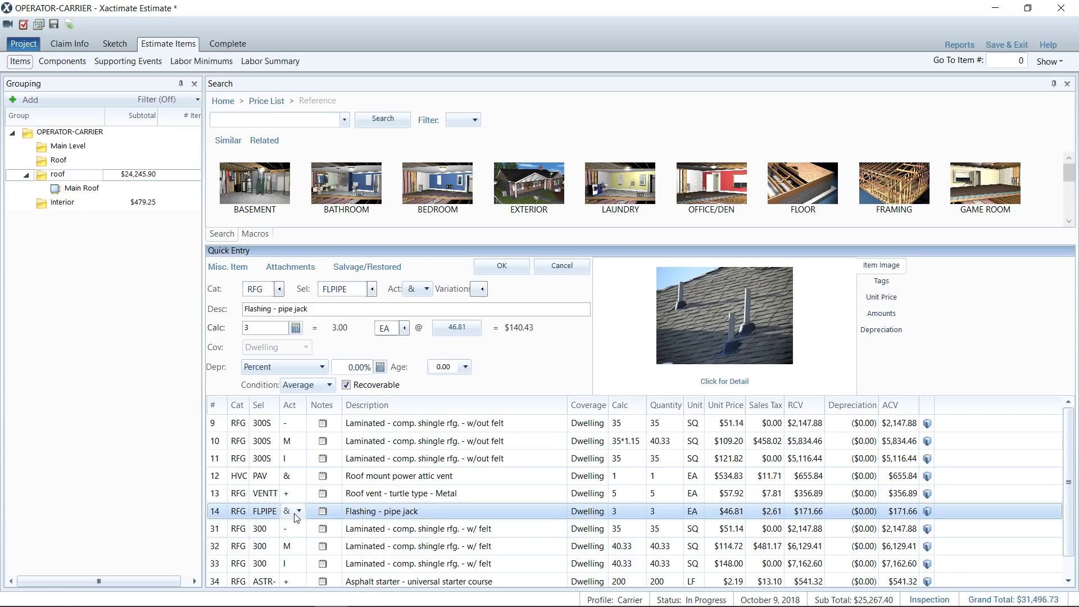
# Read the pipe jack flashing's item definition, highlighting the sentence on when its removal activity applies, and delete the pipe jack flashing line
pyautogui.click(682, 323)
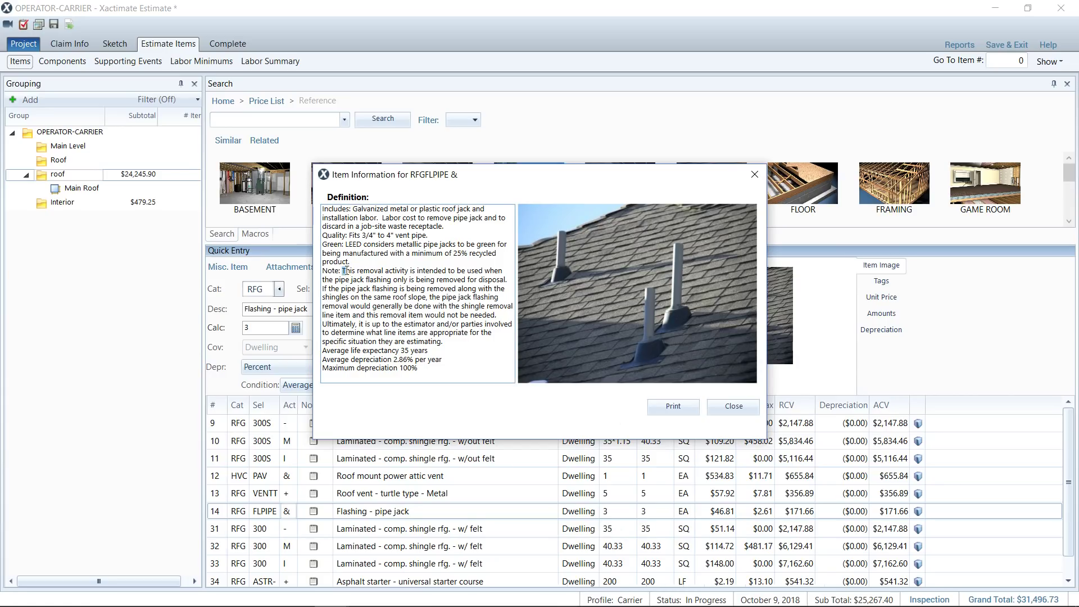
pyautogui.moveTo(477, 273); pyautogui.dragTo(505, 278)
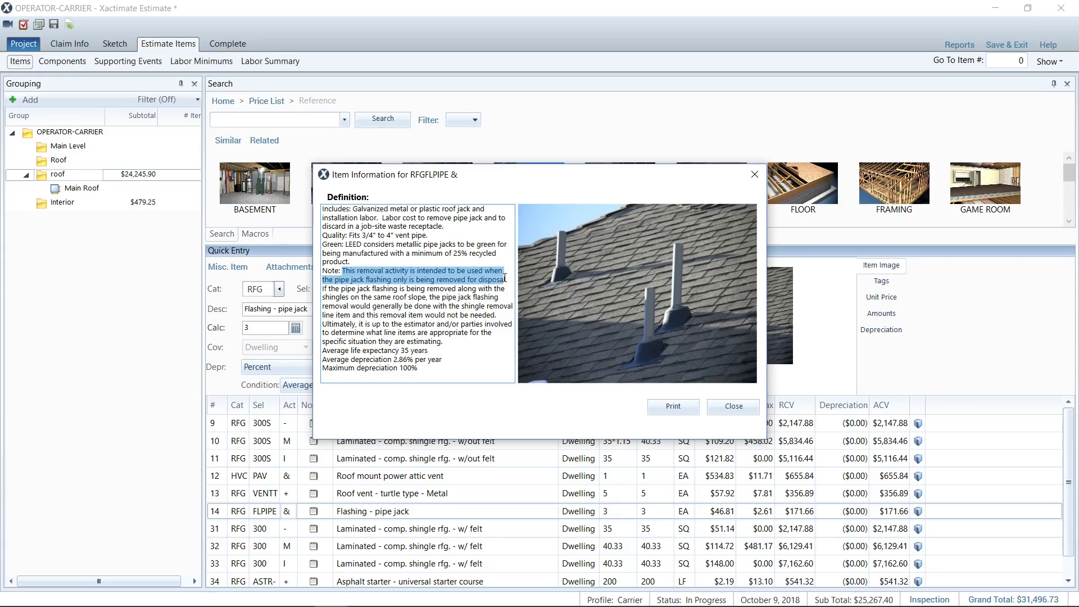
pyautogui.click(732, 406)
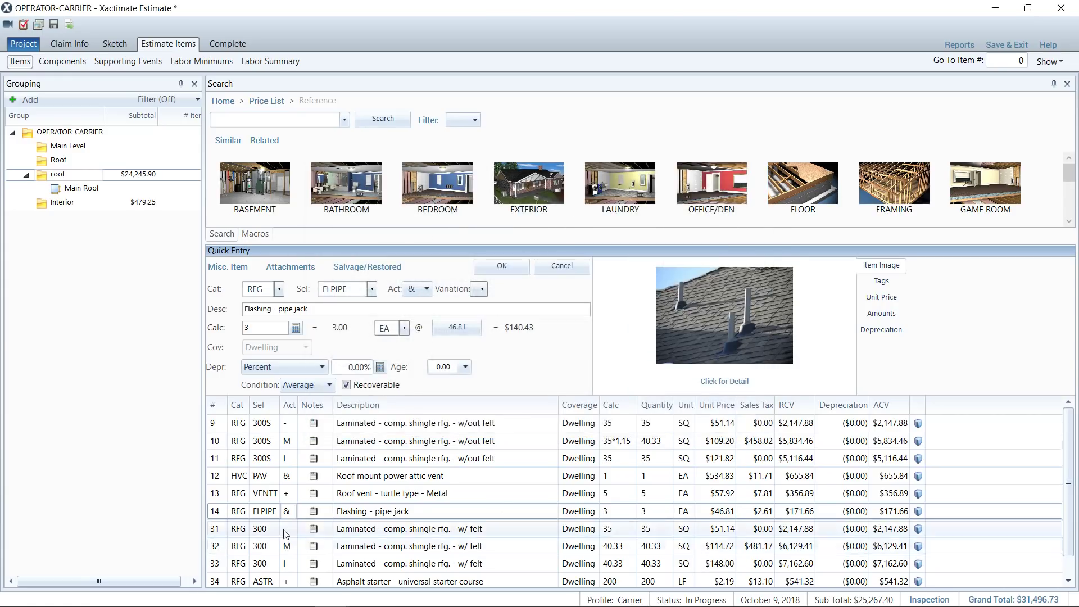
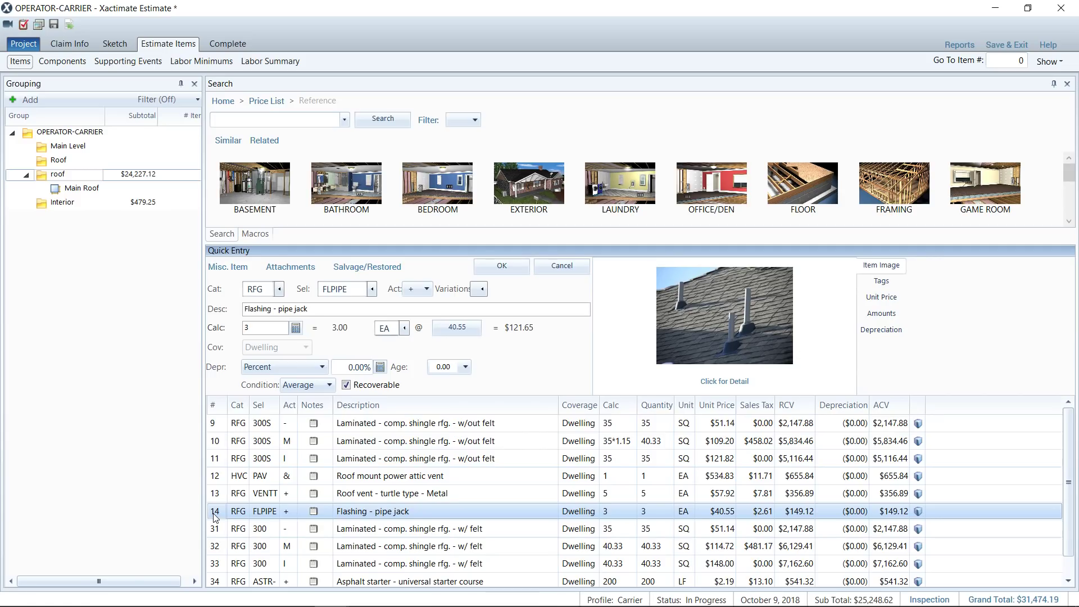
pyautogui.press('Delete')
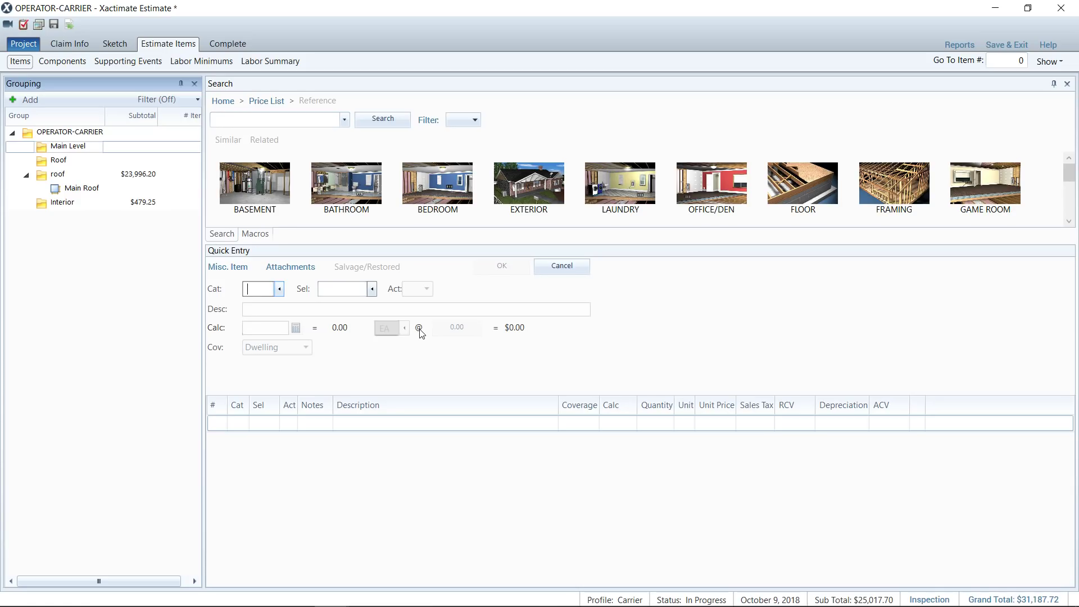
# Add a roofing bid item, RFG BIDITM, to the Main Level group with a replace price of $68.00 and a quantity of 2
pyautogui.write('RFG')
pyautogui.press('Tab')
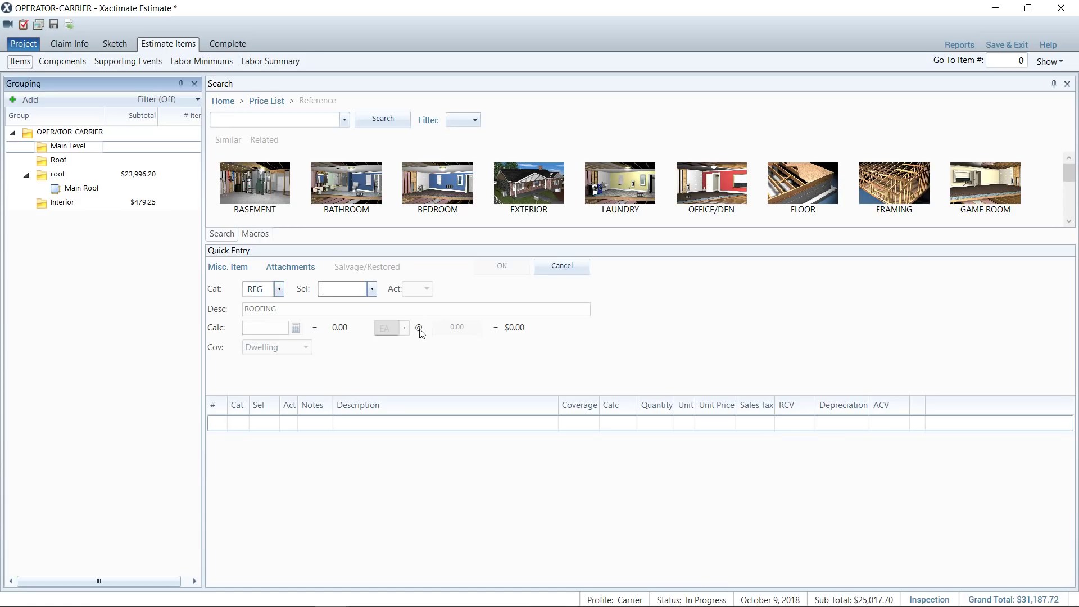
pyautogui.write('BIDITM')
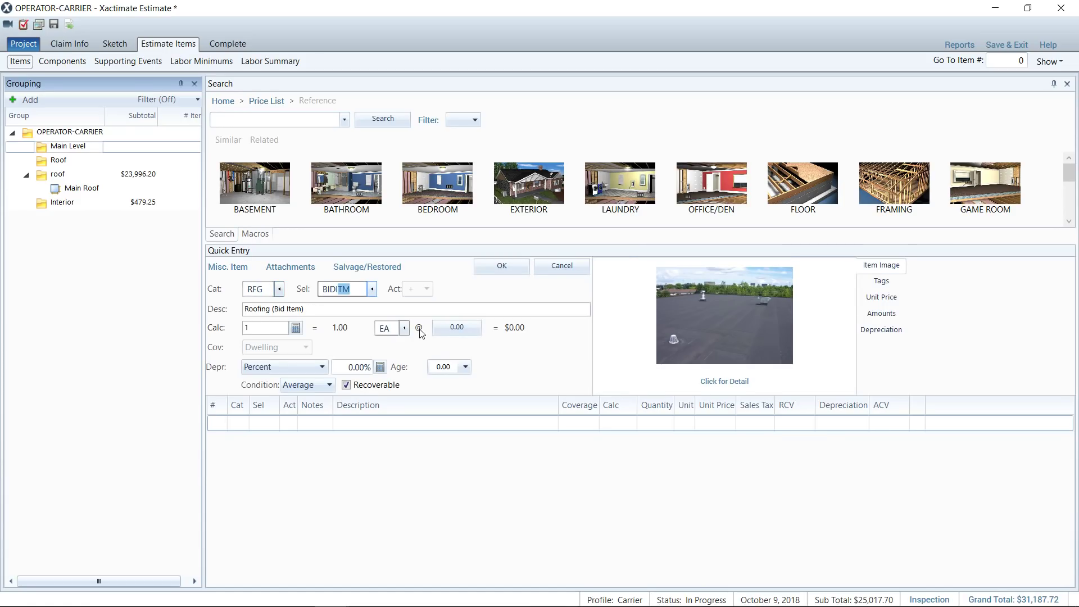
pyautogui.click(451, 326)
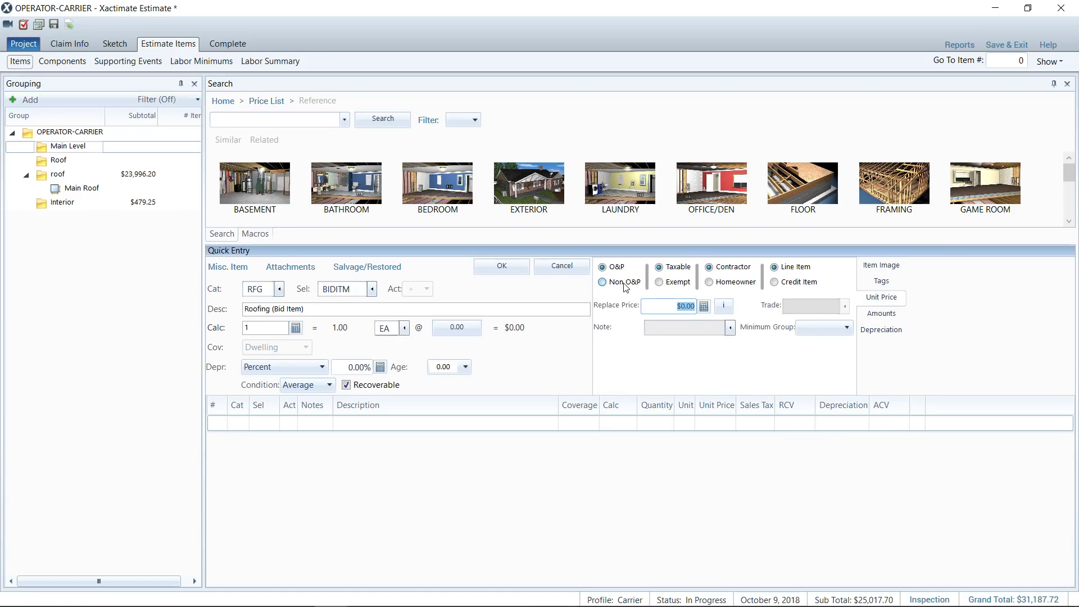
pyautogui.write('68')
pyautogui.click(260, 329)
pyautogui.write('2')
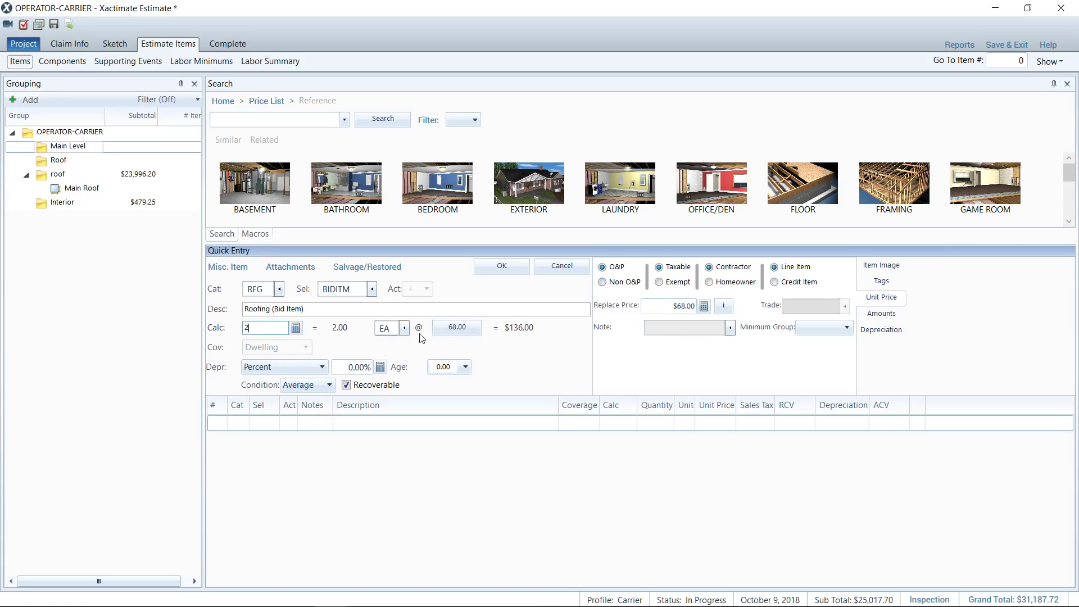
pyautogui.click(502, 270)
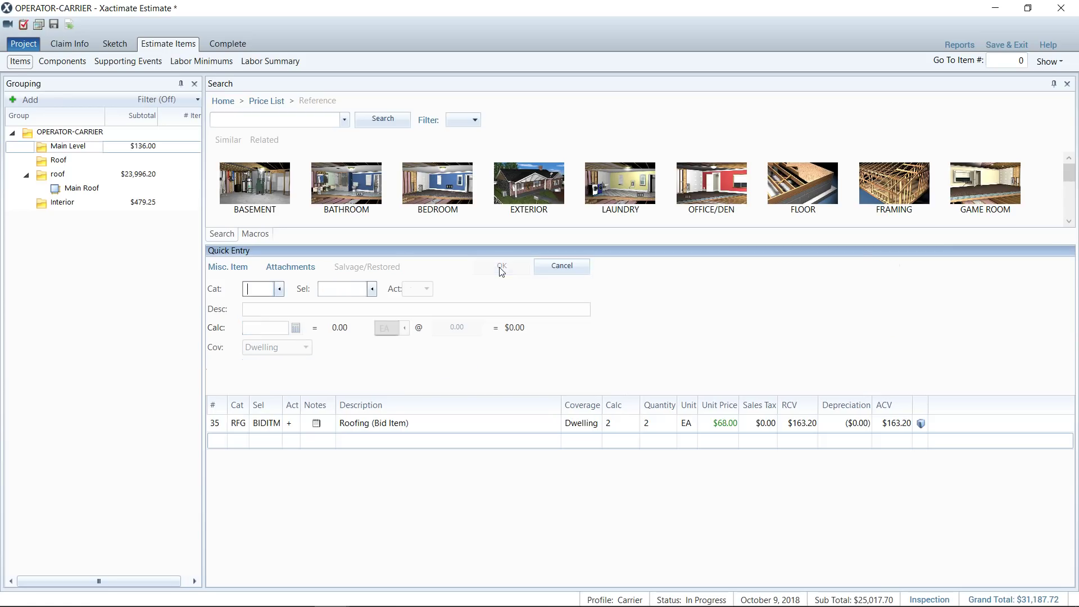
# Attach the note "Material cost." to the roofing bid item line
pyautogui.click(294, 429)
pyautogui.click(718, 431)
pyautogui.click(296, 428)
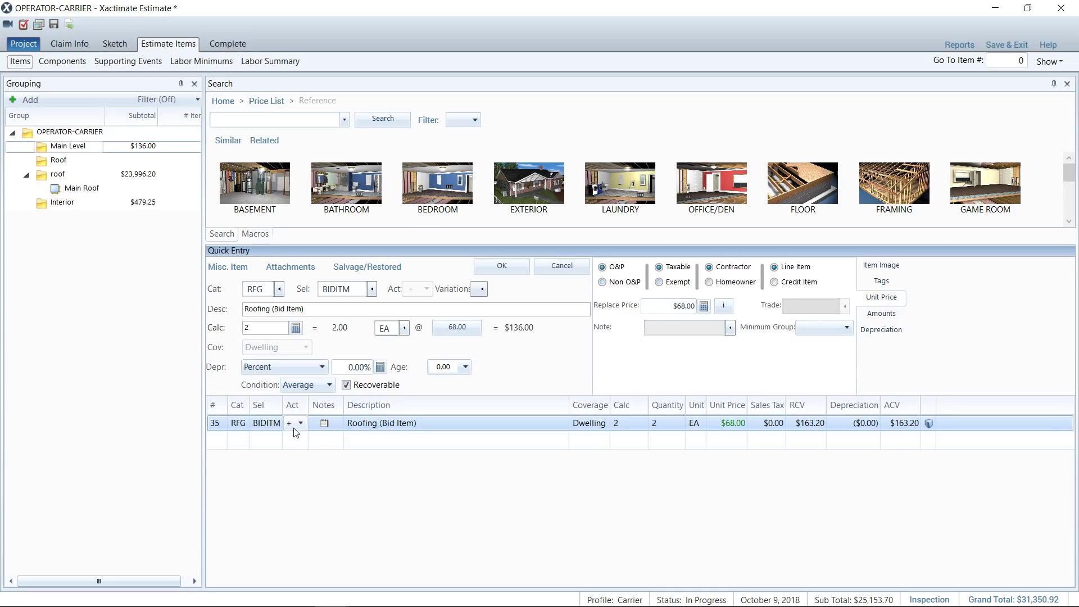
pyautogui.click(290, 267)
pyautogui.write('Mater')
pyautogui.press('BackSpace')
pyautogui.press('BackSpace')
pyautogui.write('erial cost.')
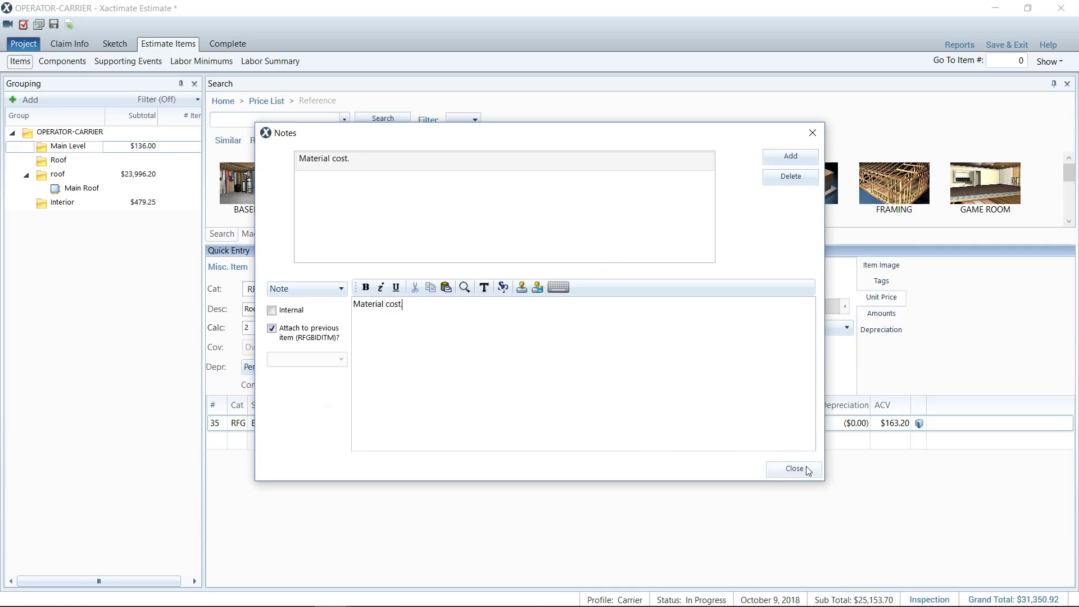
pyautogui.click(794, 469)
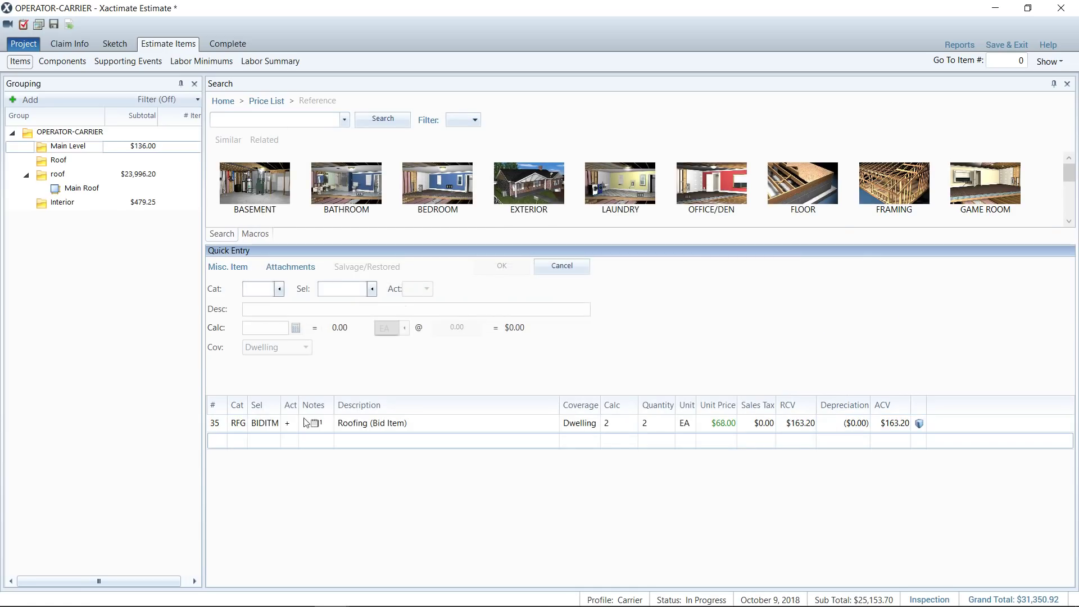
# Add a turtle type metal roof vent item, RFG VENTT, with the Install Only activity and a quantity of 2
pyautogui.click(258, 289)
pyautogui.write('RFG')
pyautogui.press('Tab')
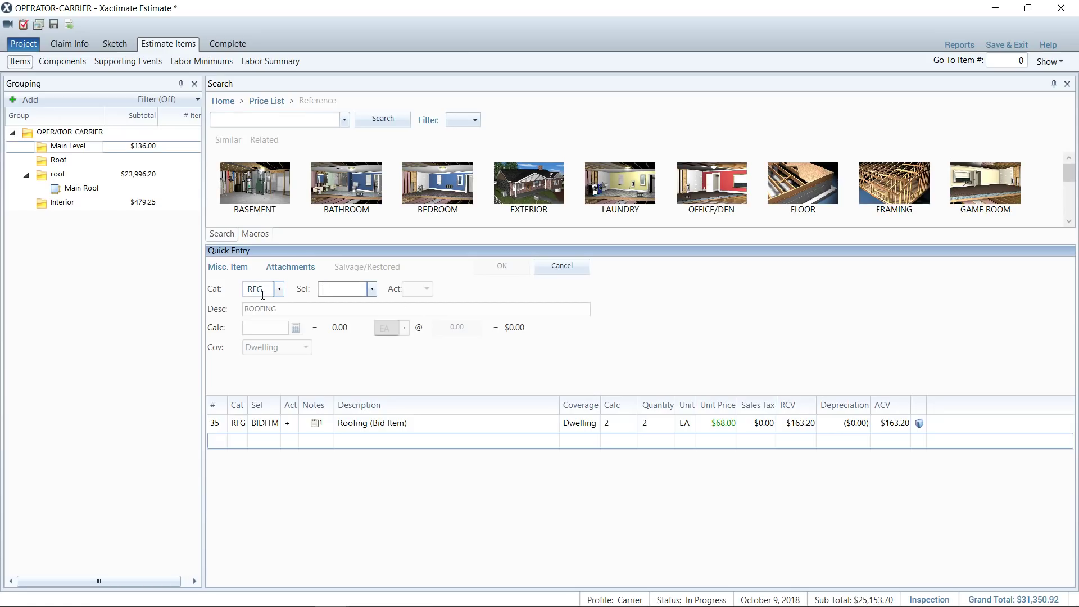
pyautogui.write('VENTT')
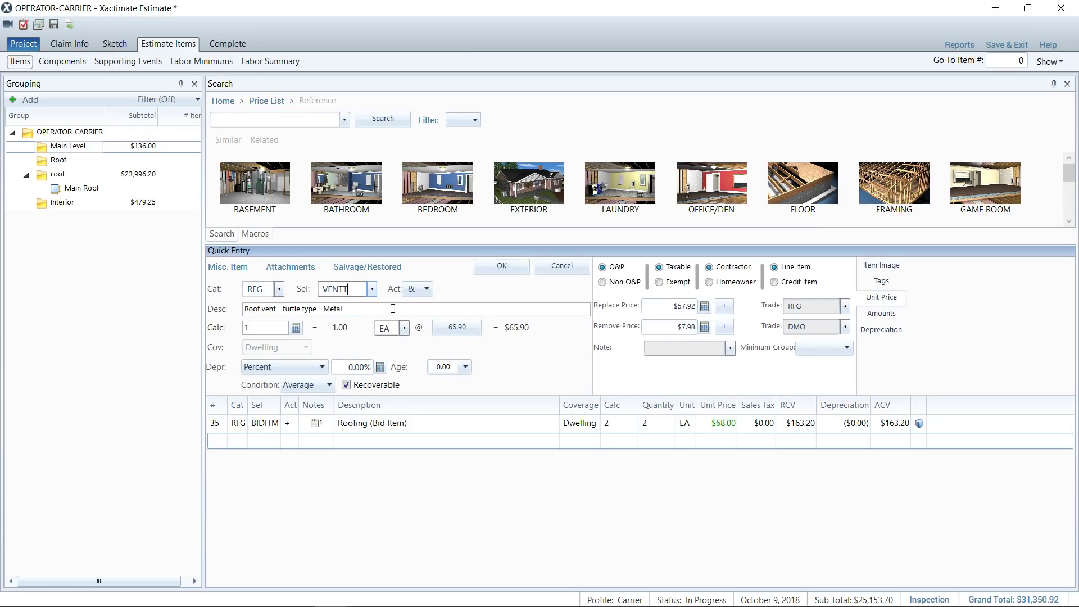
pyautogui.click(419, 292)
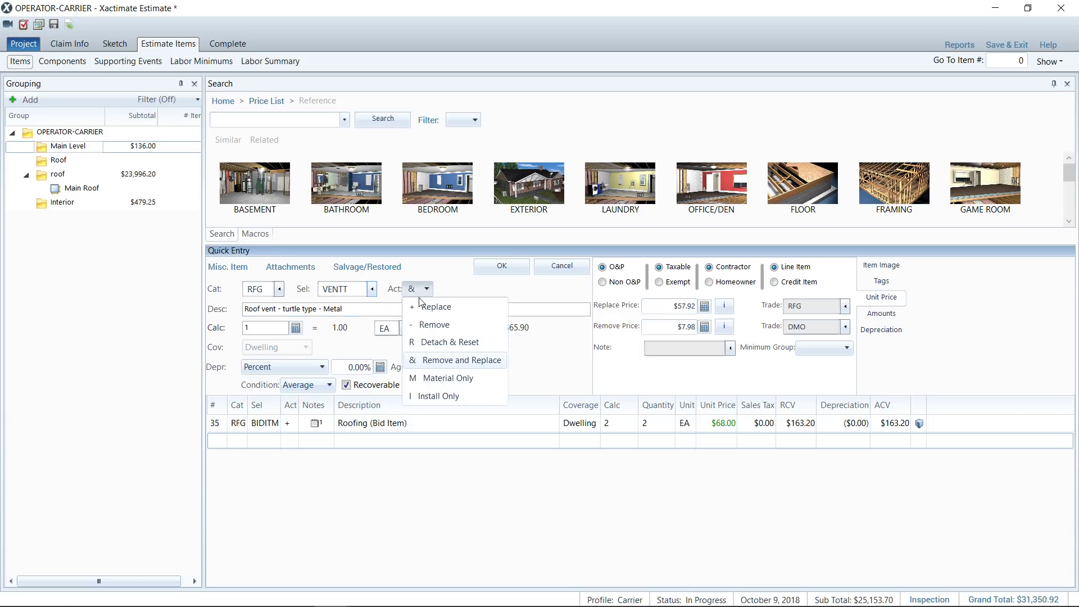
pyautogui.click(437, 396)
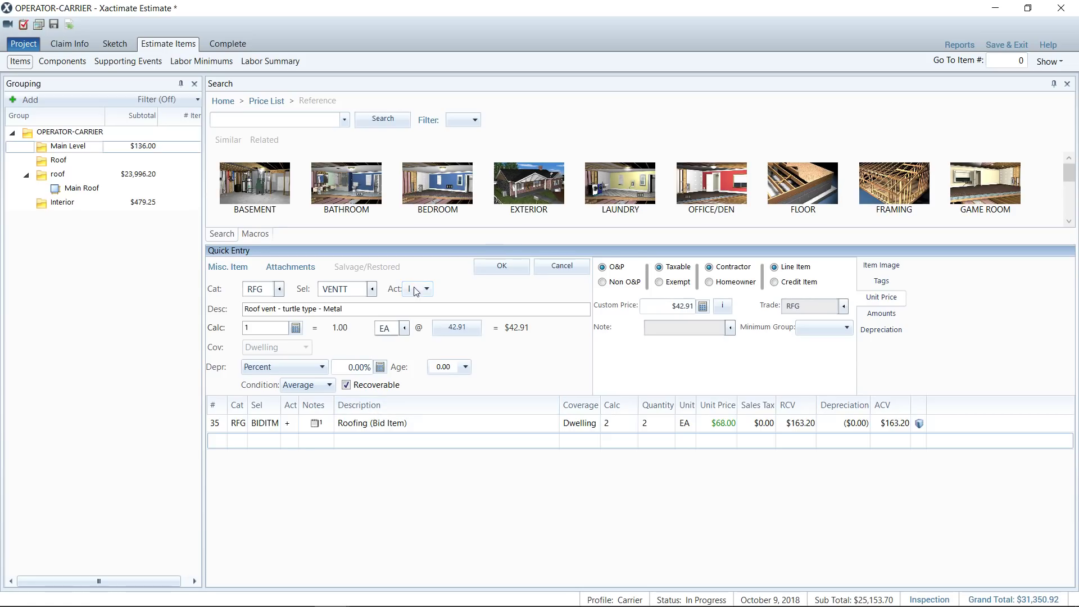
pyautogui.press('Tab')
pyautogui.write('2')
pyautogui.click(509, 267)
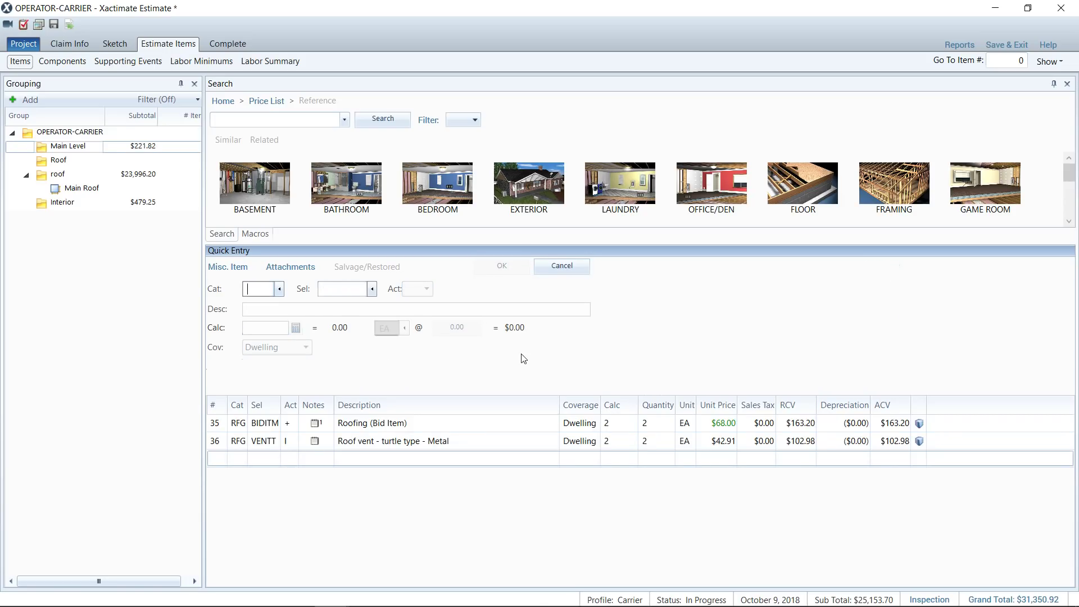